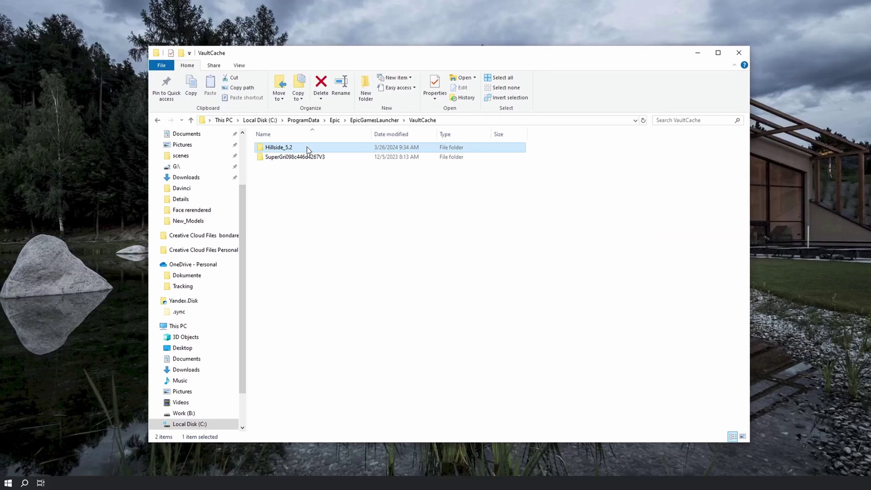
# Run a command on the Hillside_5.2 folder inside the Epic Games Launcher VaultCache folder
pyautogui.rightClick(307, 147)
pyautogui.click(377, 394)
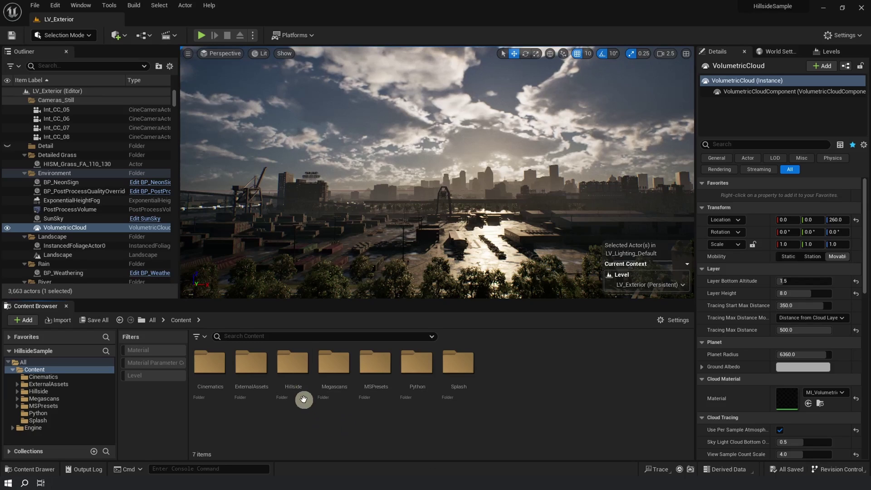
# In the HillsideSample project, open the Hillside > Effects > Clouds > Materials content folder
pyautogui.doubleClick(295, 385)
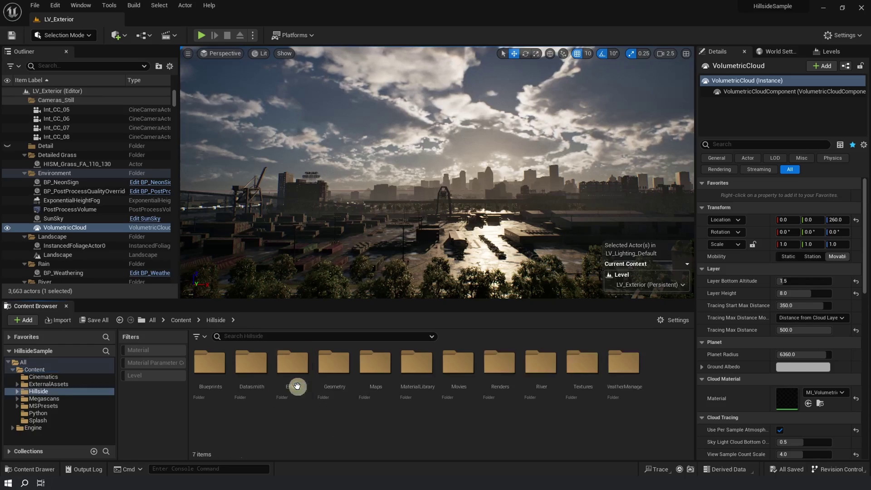
pyautogui.doubleClick(302, 384)
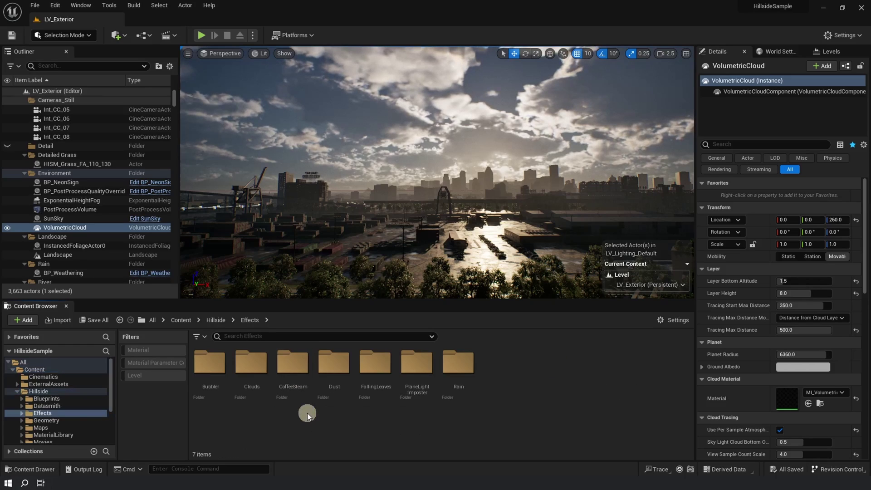
pyautogui.doubleClick(254, 387)
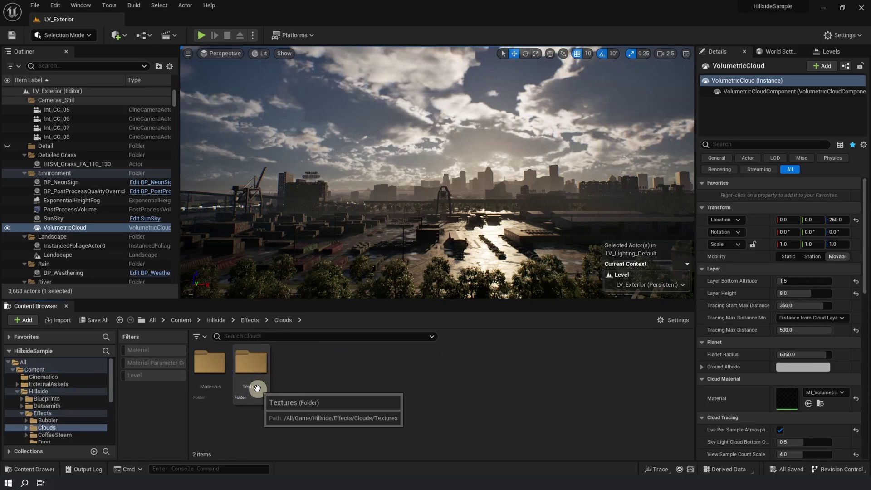
pyautogui.doubleClick(210, 384)
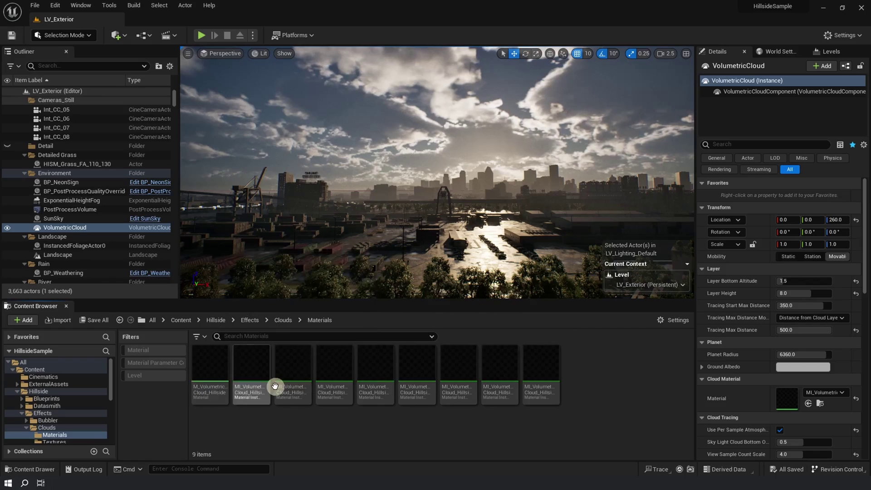
# Try another Hillside cloud material on the VolumetricCloud actor, and finish with MI_VolumetricCloud_Hillside_Summer_PM as its Cloud Material
pyautogui.moveTo(290, 381); pyautogui.dragTo(771, 398)
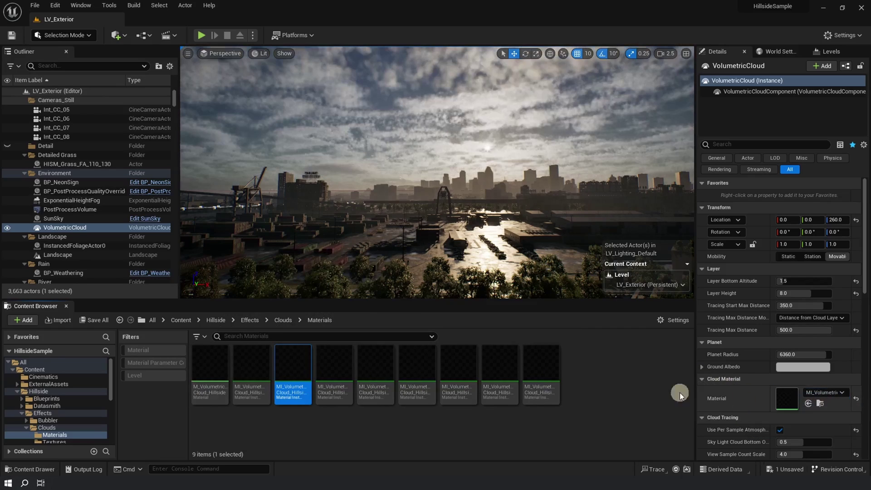
pyautogui.click(537, 377)
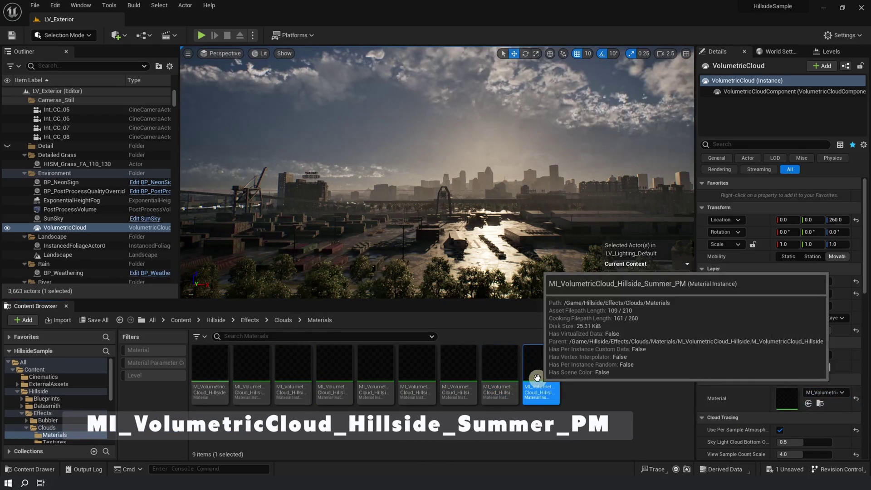
pyautogui.moveTo(536, 378); pyautogui.dragTo(790, 398)
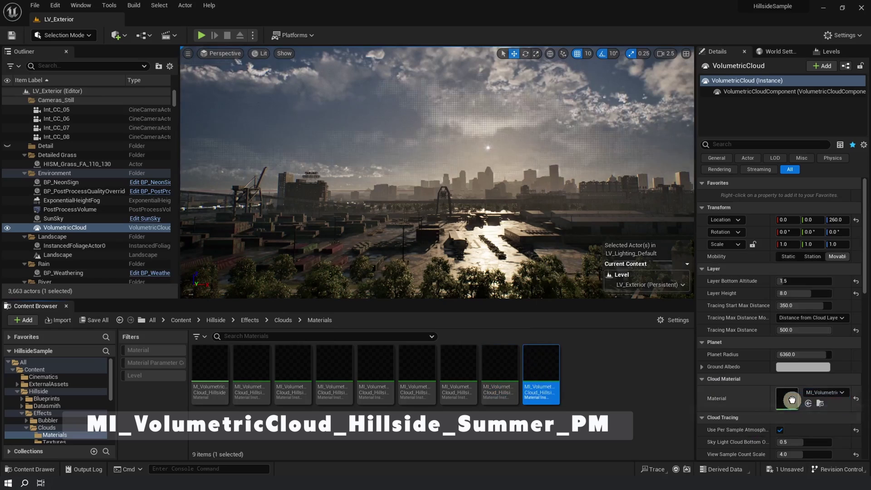
# Migrate MI_VolumetricCloud_Hillside_Summer_PM with its listed dependencies, browsing from folder 003 into the SunSky_04 project for the destination
pyautogui.rightClick(549, 386)
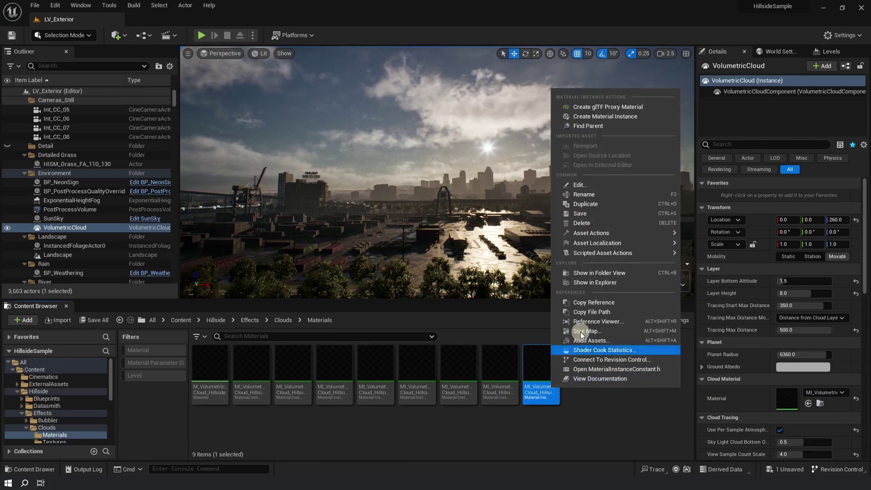
pyautogui.moveTo(601, 231)
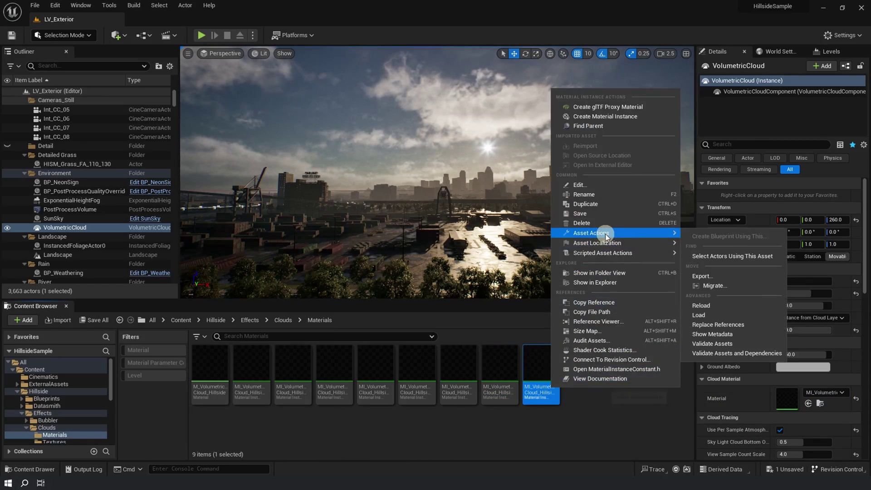
pyautogui.click(721, 286)
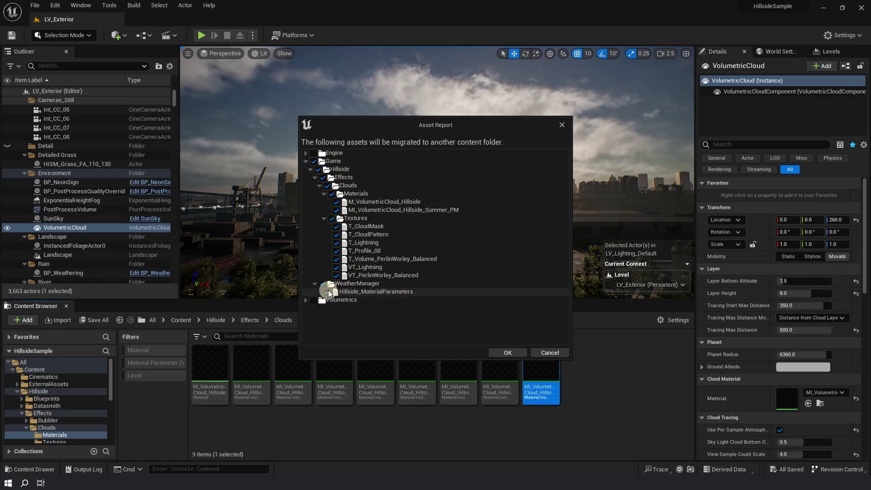
pyautogui.click(506, 353)
pyautogui.click(172, 22)
pyautogui.click(168, 72)
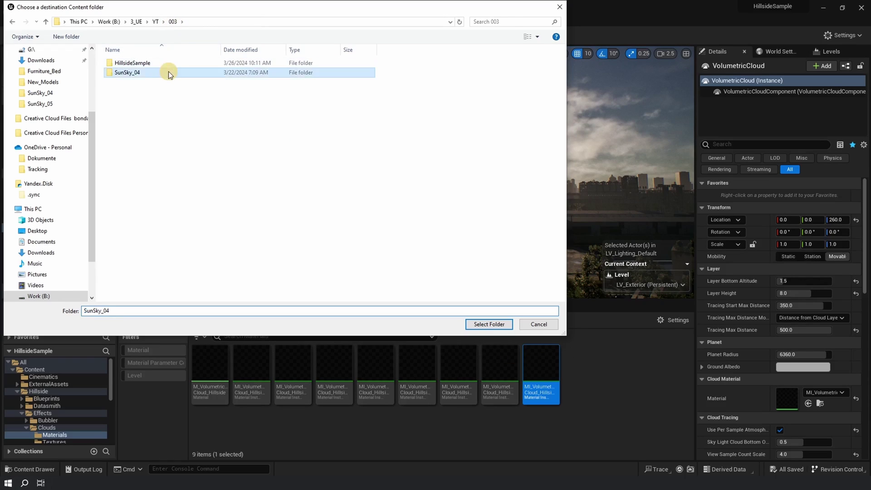
pyautogui.doubleClick(168, 72)
pyautogui.doubleClick(159, 72)
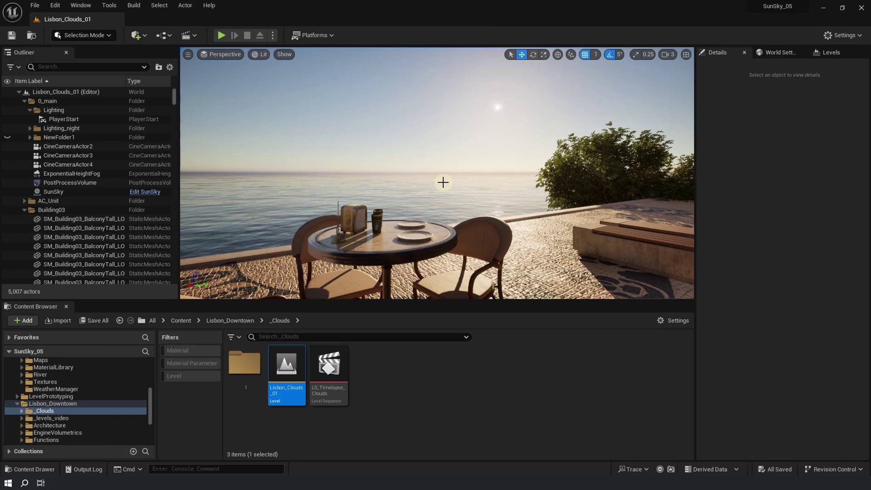
# In the SunSky_05 project, find the Volumetrics plugin by searching "volum", enable it and restart the editor
pyautogui.click(840, 35)
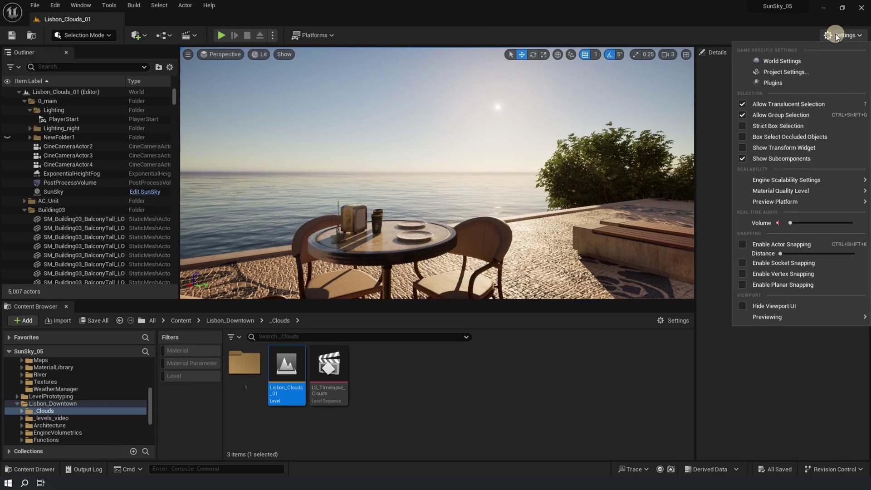
pyautogui.click(787, 81)
pyautogui.write('volu')
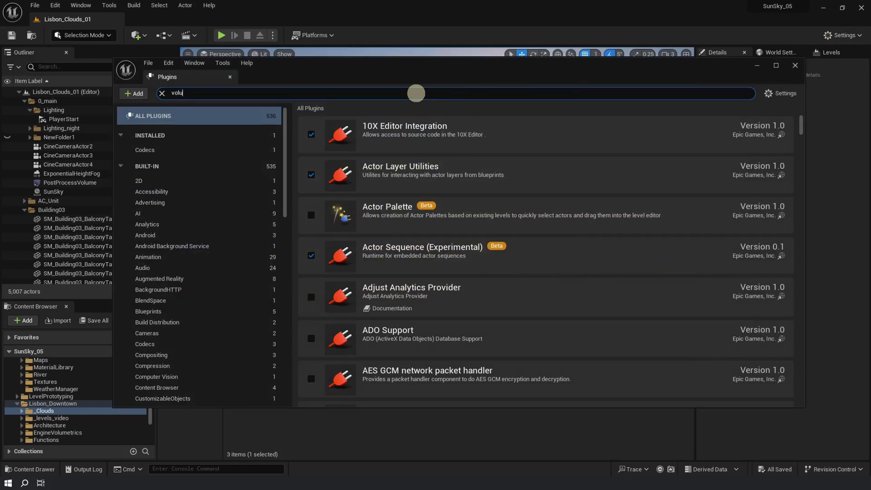
pyautogui.write('m')
pyautogui.click(311, 256)
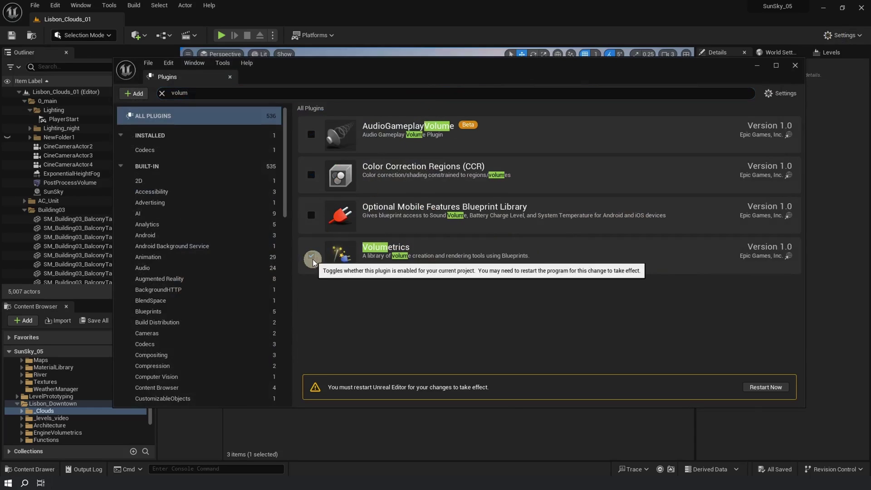
pyautogui.click(765, 387)
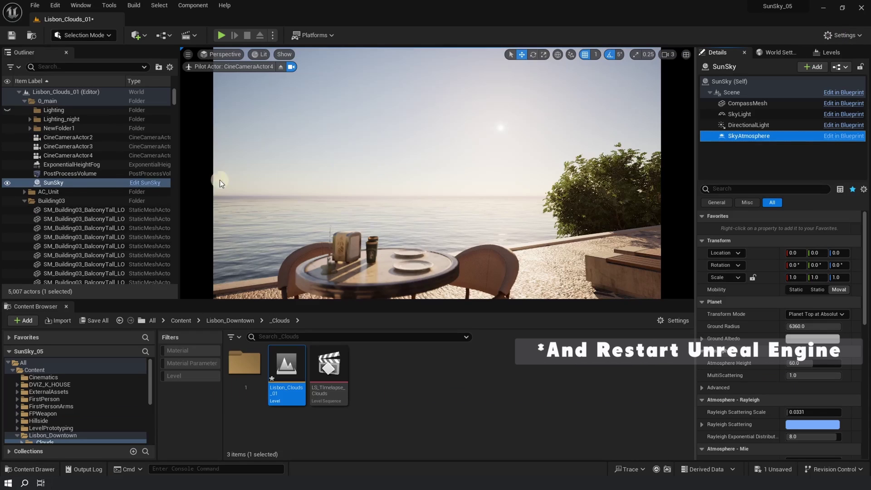
# Check the SkyAtmosphere component of the SunSky actor
pyautogui.click(69, 174)
pyautogui.click(53, 182)
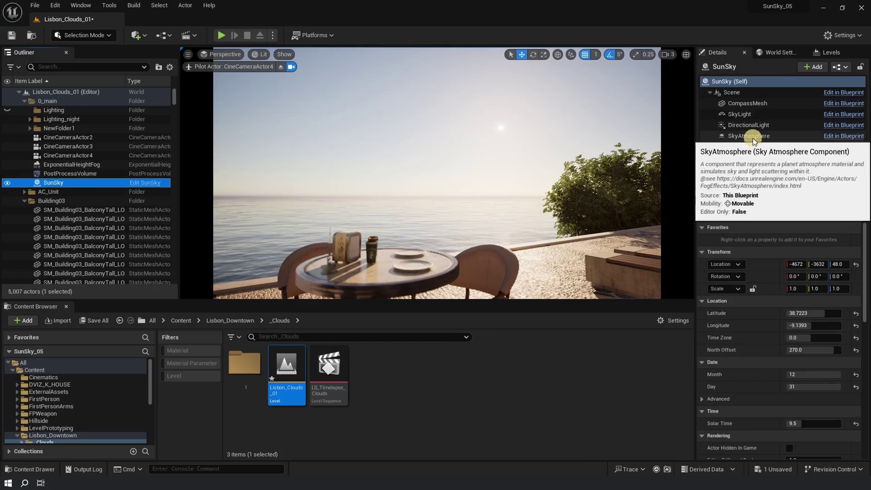
pyautogui.click(734, 138)
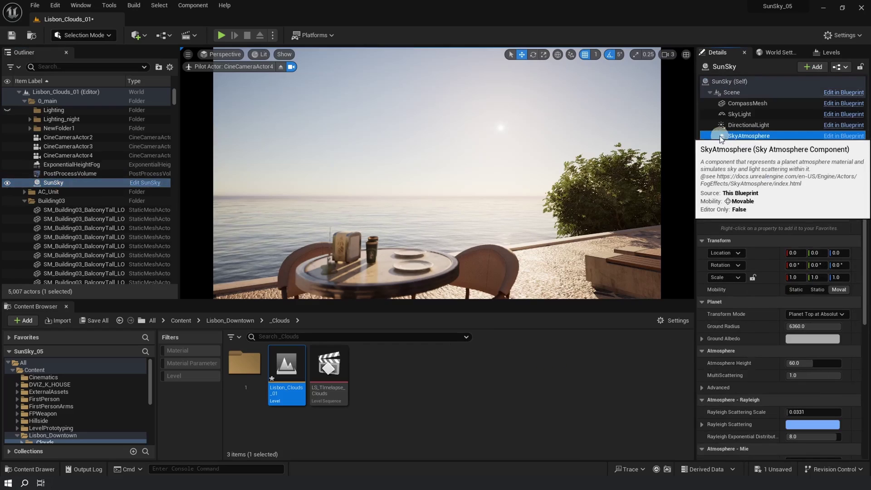
# Add a Volumetric Cloud actor to the Lisbon_Clouds_01 level
pyautogui.click(136, 35)
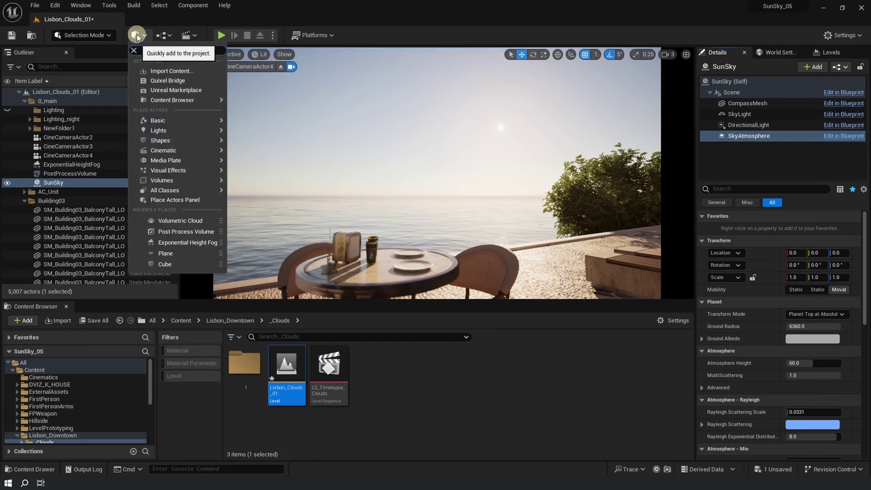
pyautogui.write('vol')
pyautogui.press('Return')
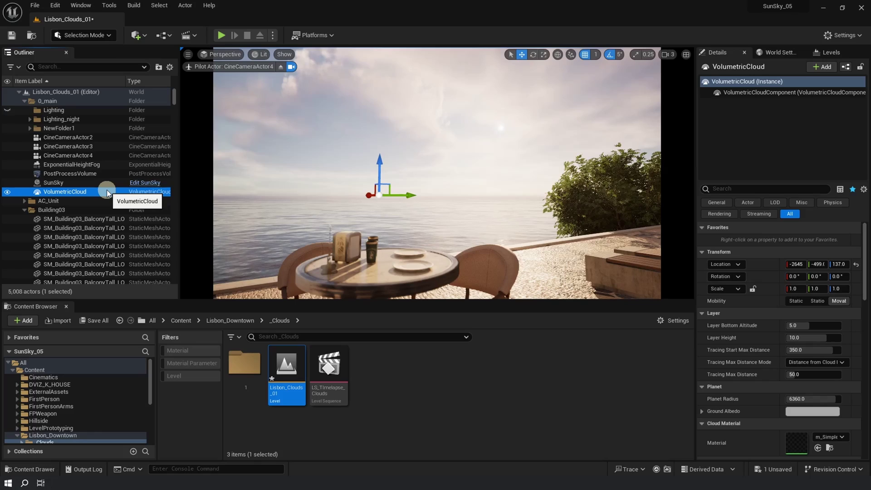
# Browse the SunSky_05 project's content to the migrated Hillside > Effects > Clouds > Materials folder
pyautogui.click(180, 320)
pyautogui.doubleClick(521, 365)
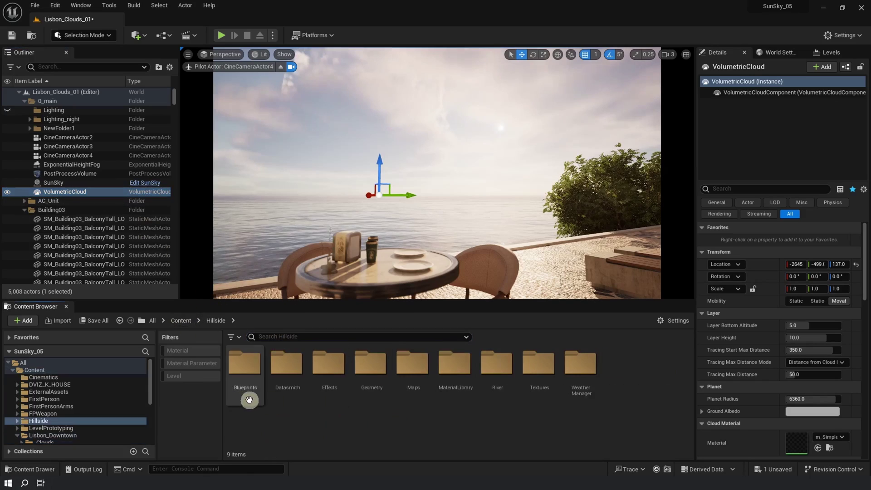
pyautogui.doubleClick(336, 367)
pyautogui.doubleClick(246, 380)
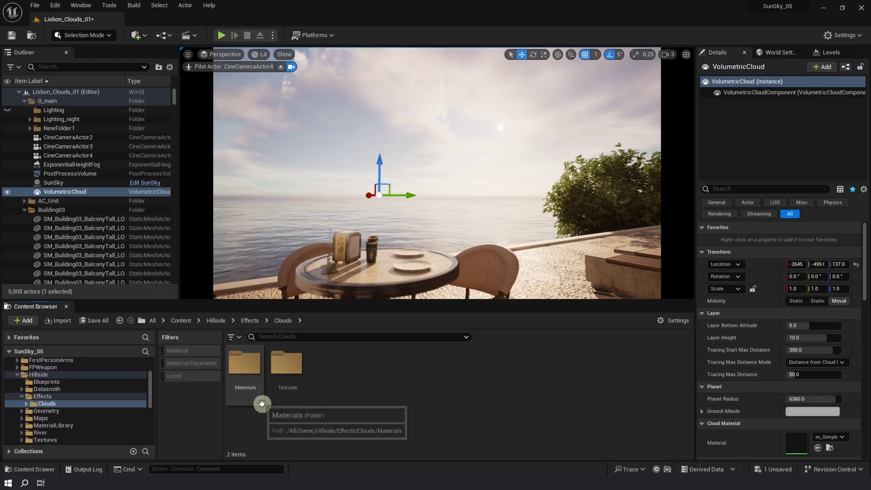
pyautogui.doubleClick(245, 385)
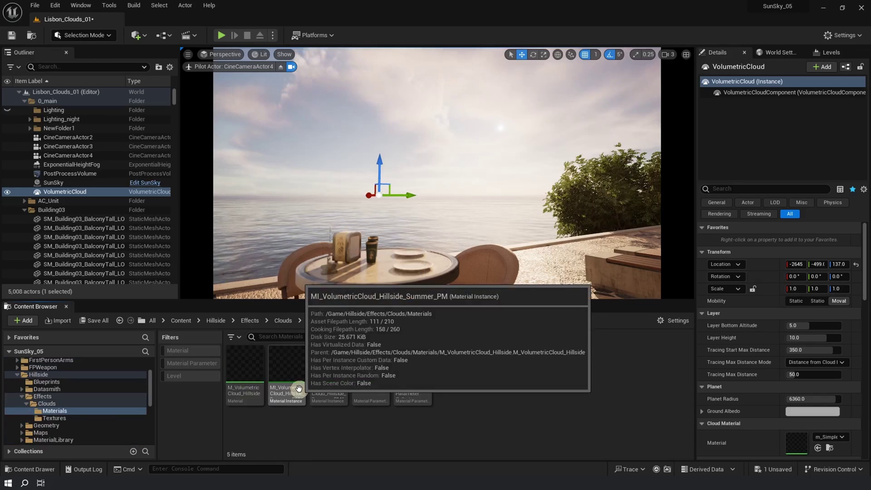
# Assign MI_VolumetricCloud_Hillside_Summer_PM as the Cloud Material of the new VolumetricCloud actor
pyautogui.click(298, 388)
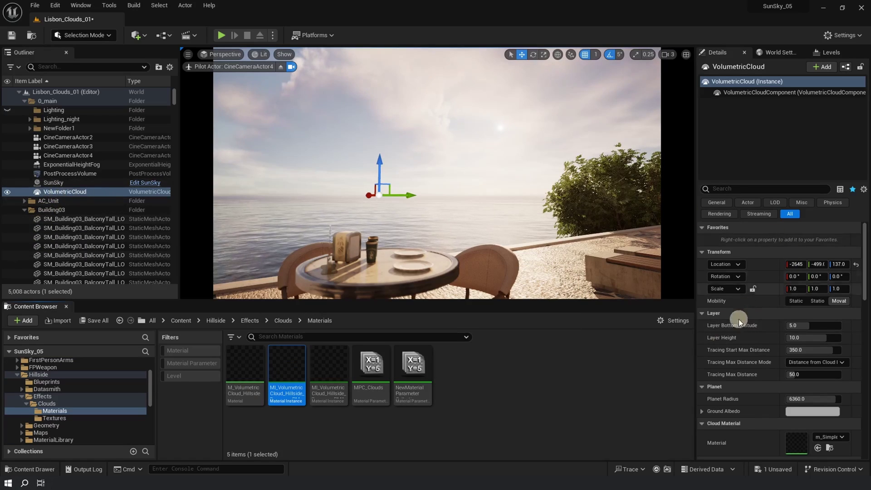
pyautogui.scroll(-3, 740, 340)
pyautogui.scroll(-2, 738, 343)
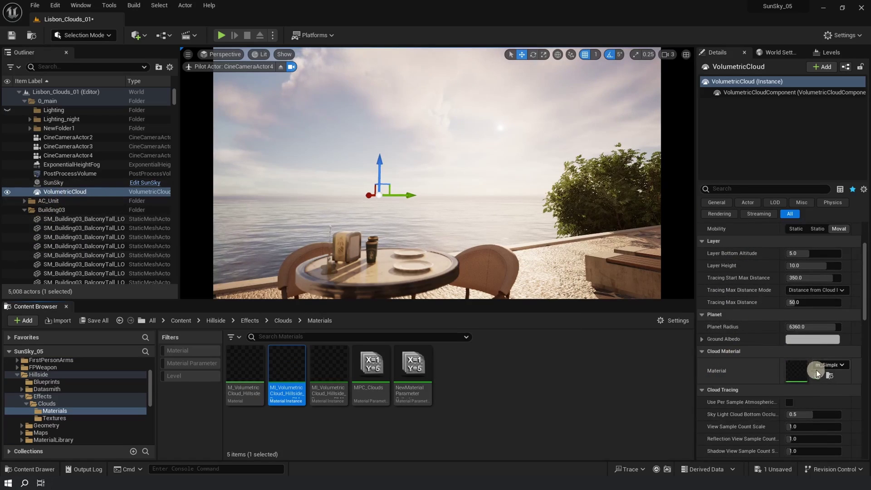
pyautogui.moveTo(287, 372); pyautogui.dragTo(798, 372)
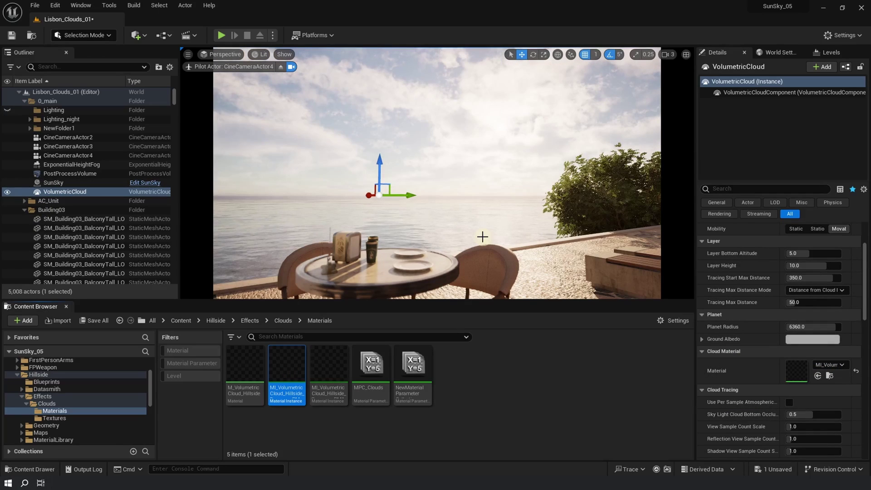
# Stop piloting CineCameraActor4 and look around the sky to inspect the clouds
pyautogui.click(280, 67)
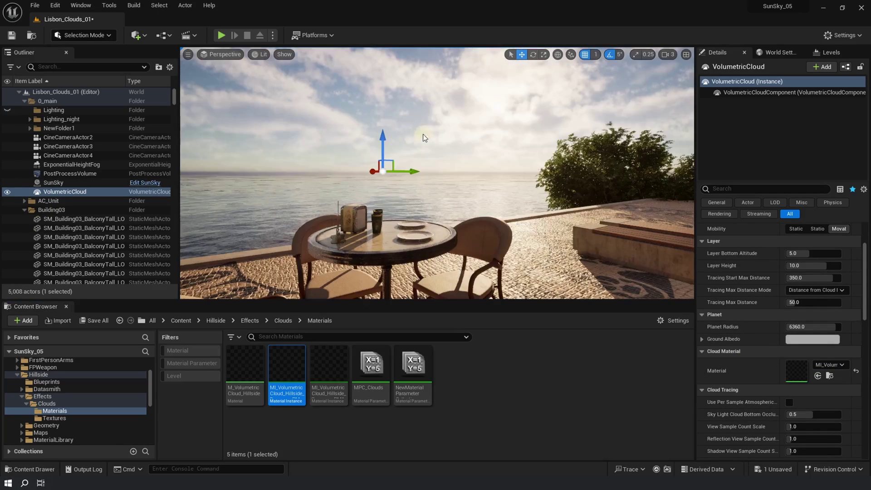
pyautogui.moveTo(423, 134); pyautogui.dragTo(423, 134, button='right')
pyautogui.moveTo(462, 164); pyautogui.dragTo(463, 164, button='right')
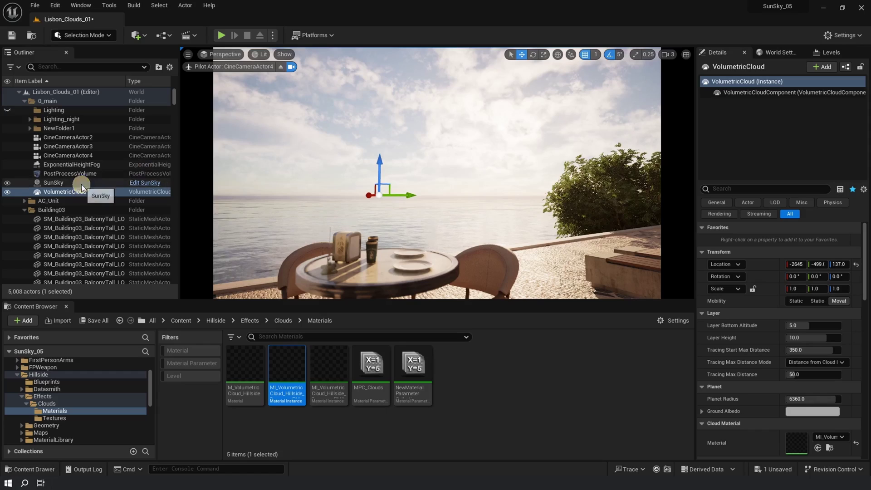
# On SunSky's DirectionalLight, enable Cast Shadows on Clouds, Cast Shadows on Atmosphere and Cast Cloud Shadows
pyautogui.click(75, 183)
pyautogui.click(748, 125)
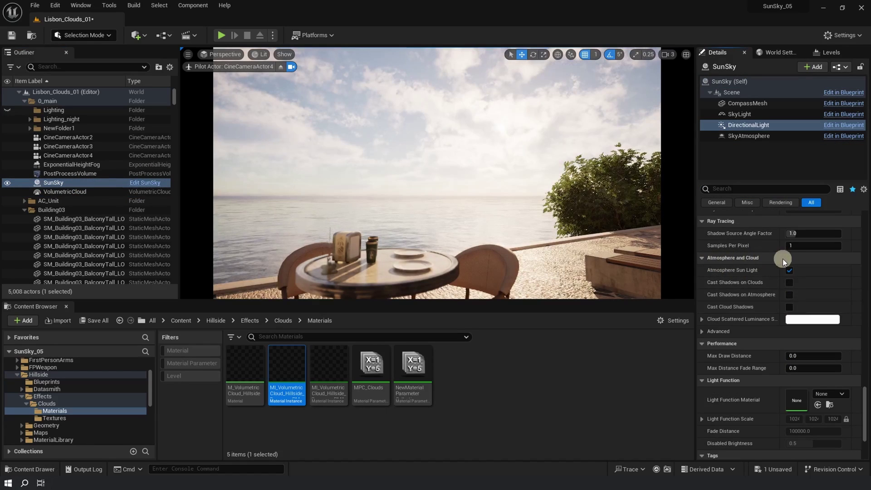
pyautogui.click(789, 283)
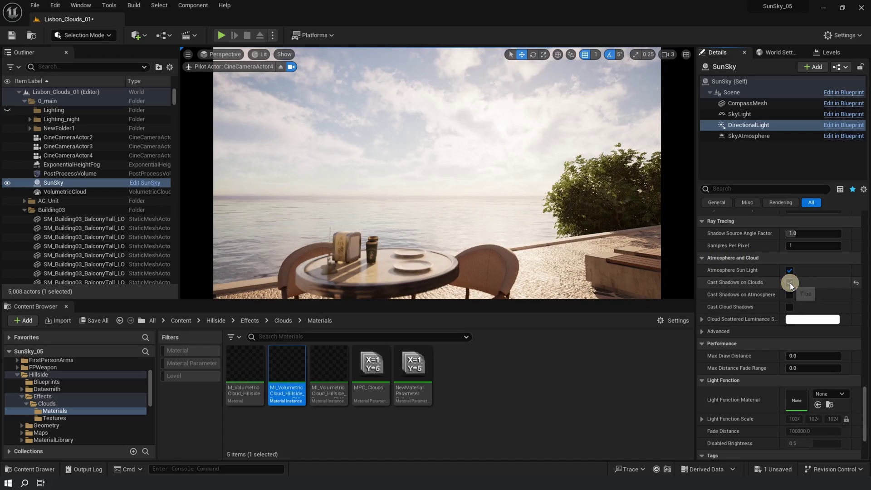
pyautogui.click(790, 294)
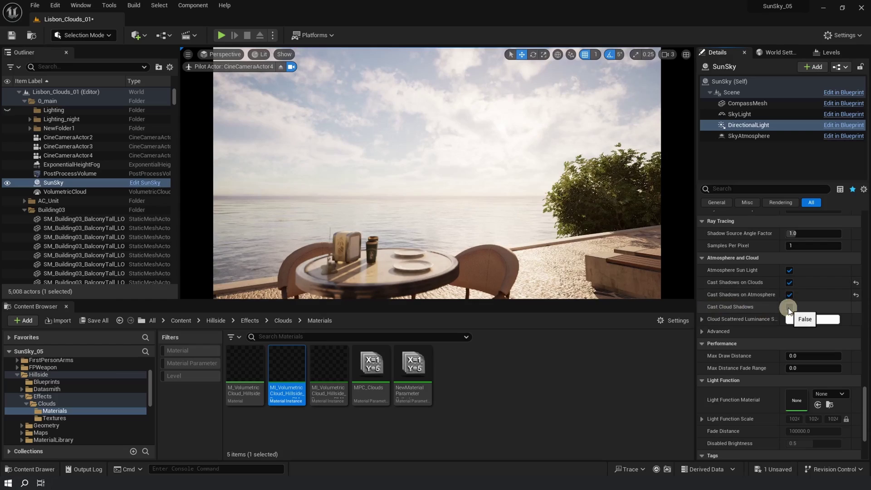
pyautogui.click(788, 308)
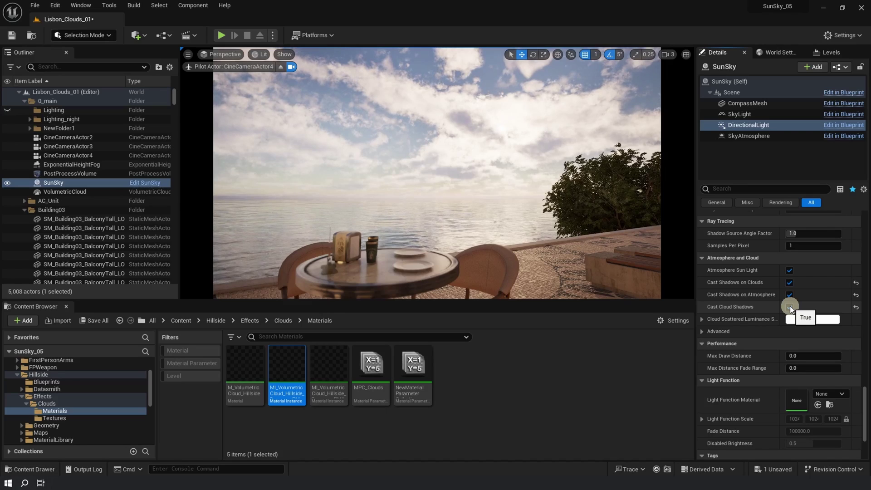
# On the VolumetricCloud actor, set Layer Bottom Altitude to 3.25, Layer Height to 11.3 and Tracing Max Distance to 200
pyautogui.click(90, 191)
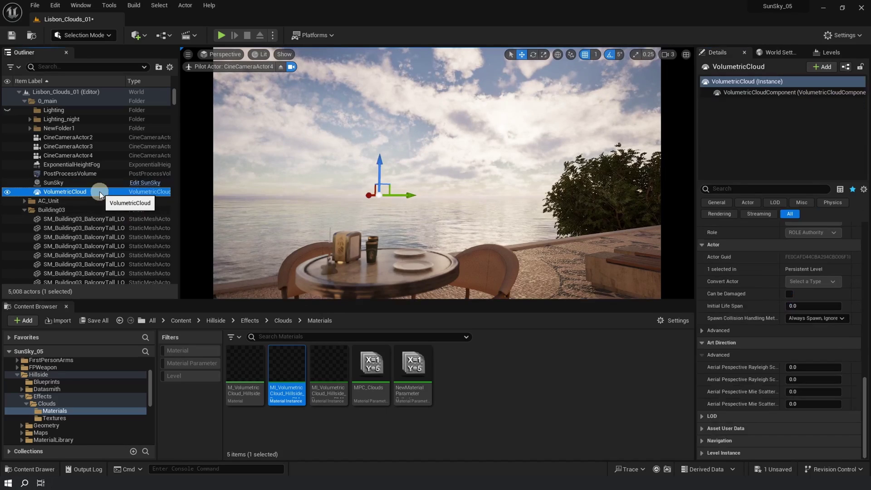
pyautogui.scroll(10, 811, 322)
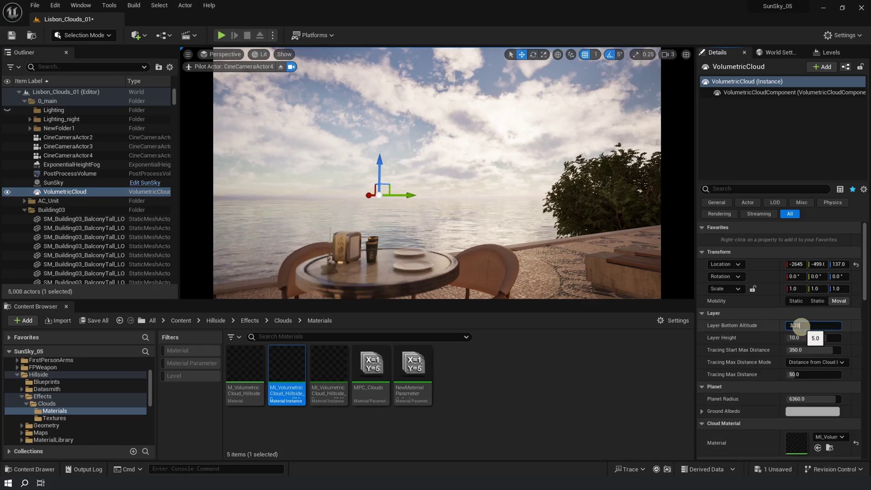
pyautogui.press('Tab')
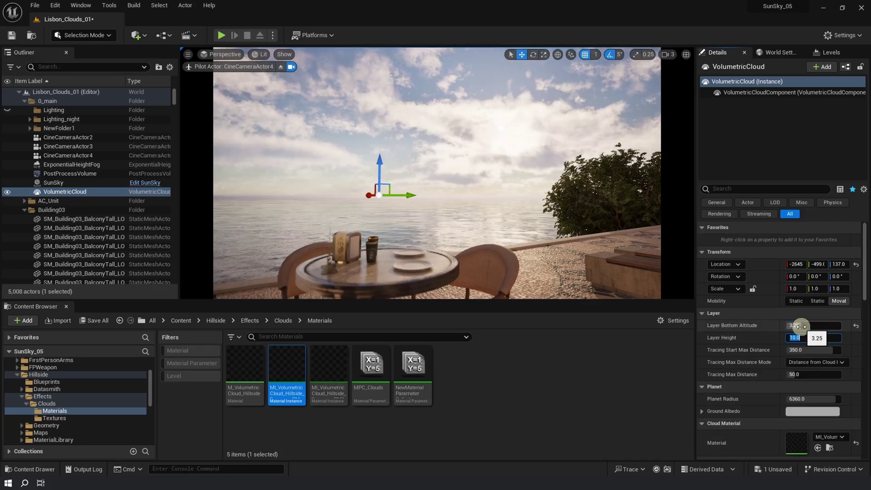
pyautogui.write('11.3')
pyautogui.press('Return')
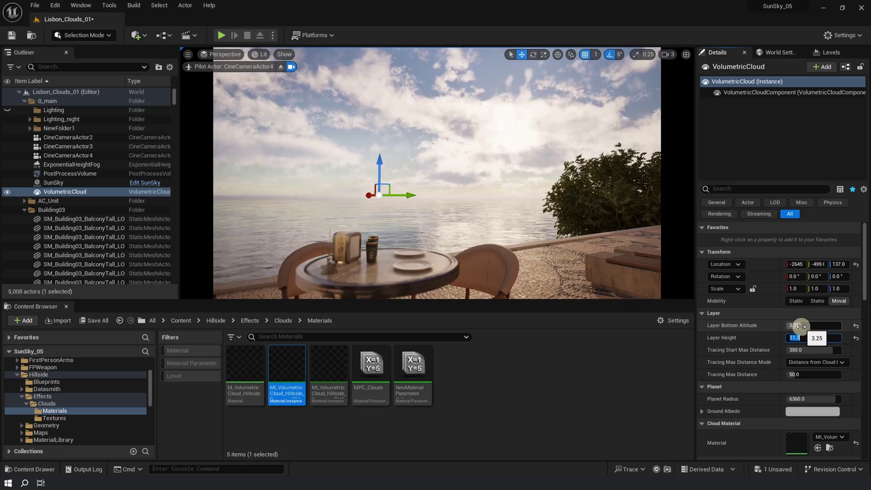
pyautogui.click(799, 375)
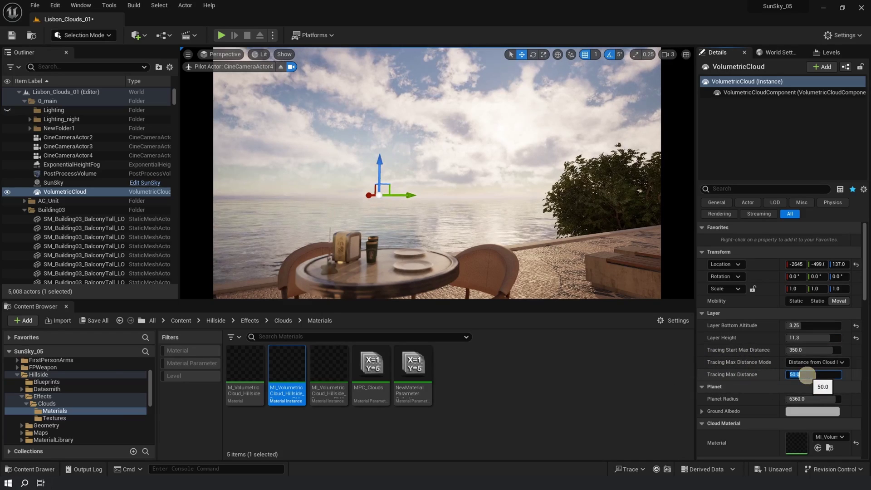
pyautogui.write('100')
pyautogui.press('Return')
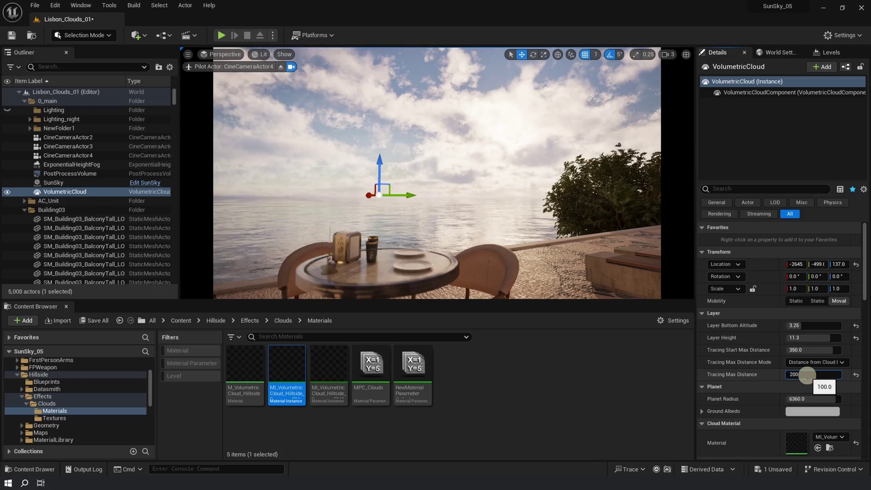
# Enable the cloud's per-sample atmospheric light transmittance, set View and Reflection View Sample Count Scale to 4.0, and leave the full-screen view
pyautogui.scroll(-5, 771, 359)
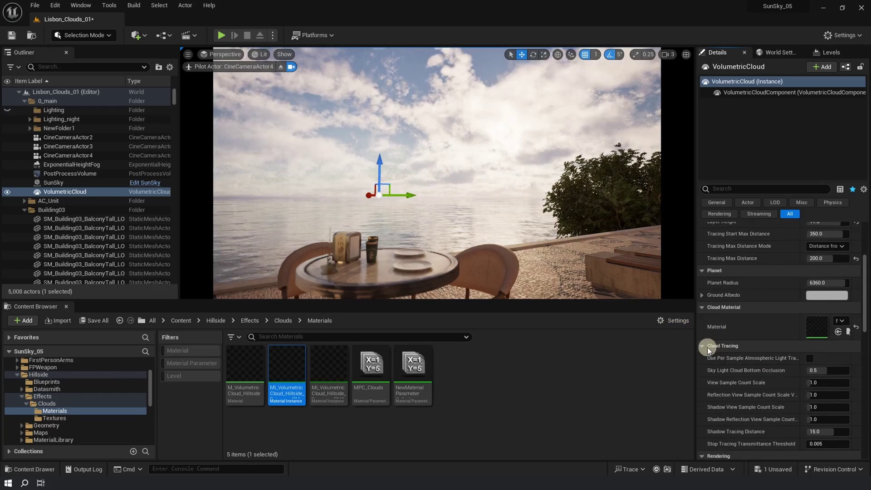
pyautogui.click(809, 358)
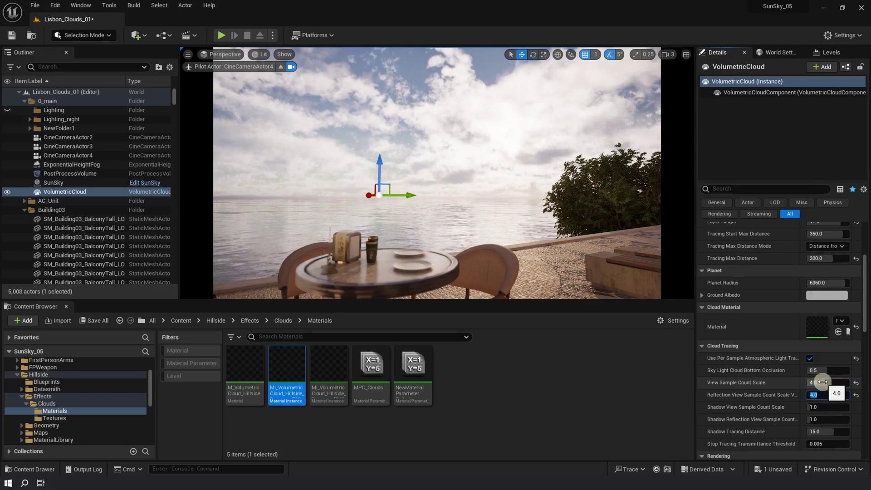
pyautogui.click(824, 431)
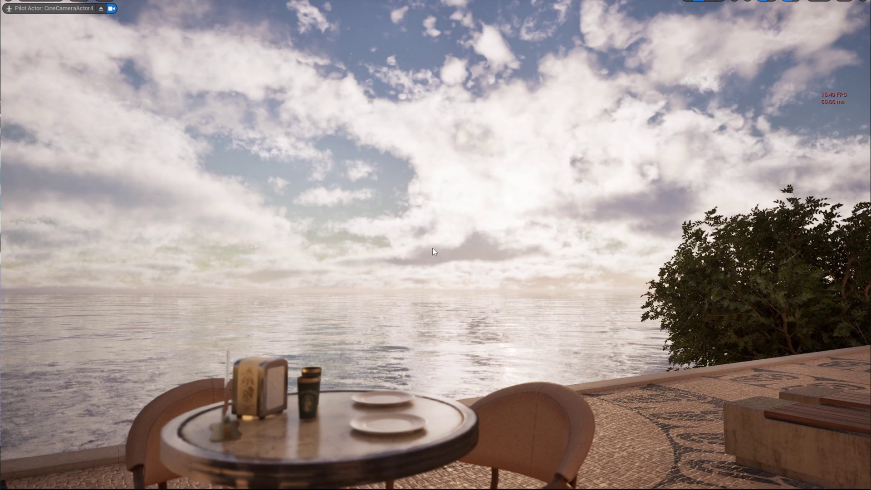
pyautogui.press('F11')
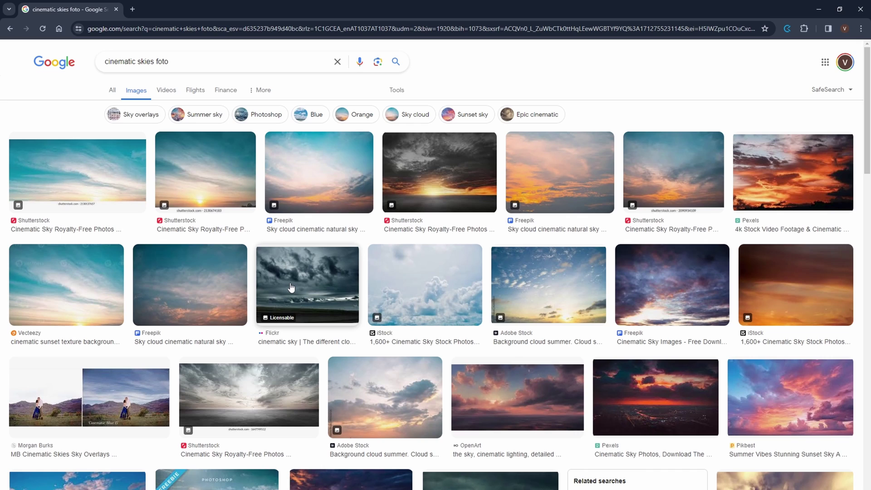
# Browse the Google Images results for "cinematic skies foto" as sky references
pyautogui.scroll(-8, 291, 287)
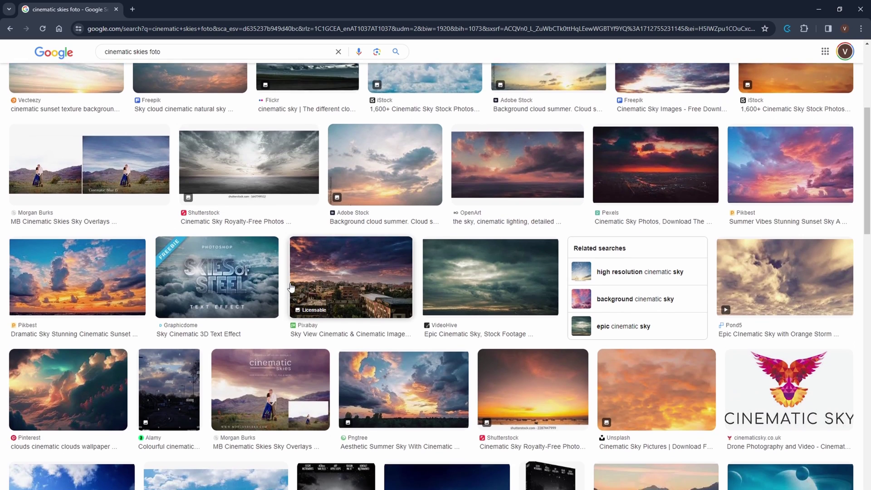
pyautogui.scroll(-5, 291, 287)
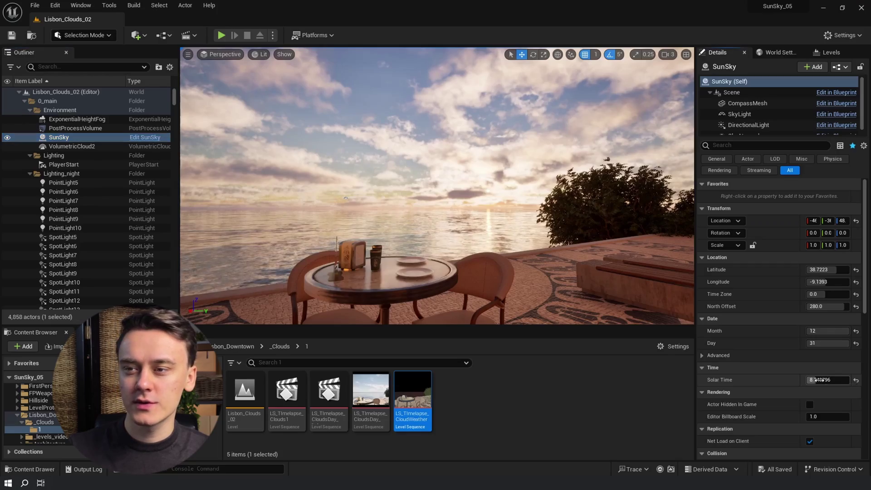
# Vary SunSky's Solar Time and play the LS_TImelapse_Clouds sequence, examining the Solar Time keys at its start and end
pyautogui.moveTo(819, 380)
pyautogui.mouseDown()
pyautogui.moveTo(832, 380)
pyautogui.moveTo(818, 380)
pyautogui.mouseUp()
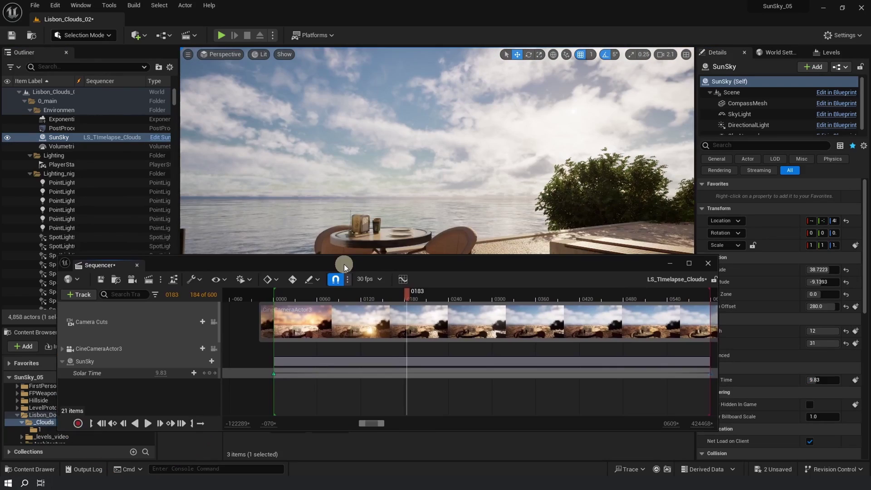
pyautogui.moveTo(343, 264); pyautogui.dragTo(347, 228)
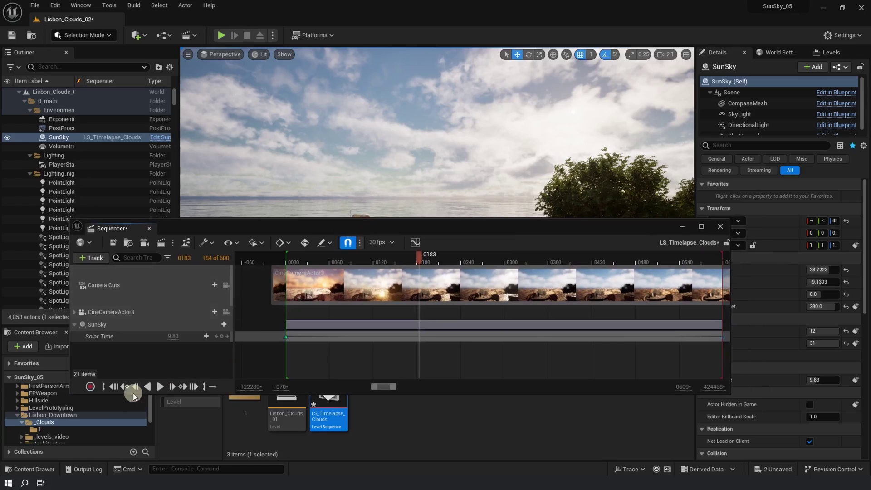
pyautogui.moveTo(288, 228); pyautogui.dragTo(280, 264)
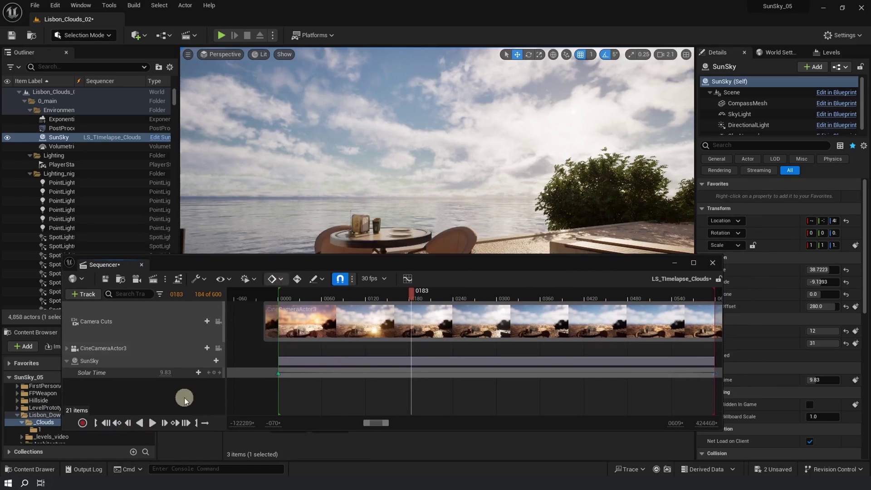
pyautogui.click(151, 423)
pyautogui.click(278, 372)
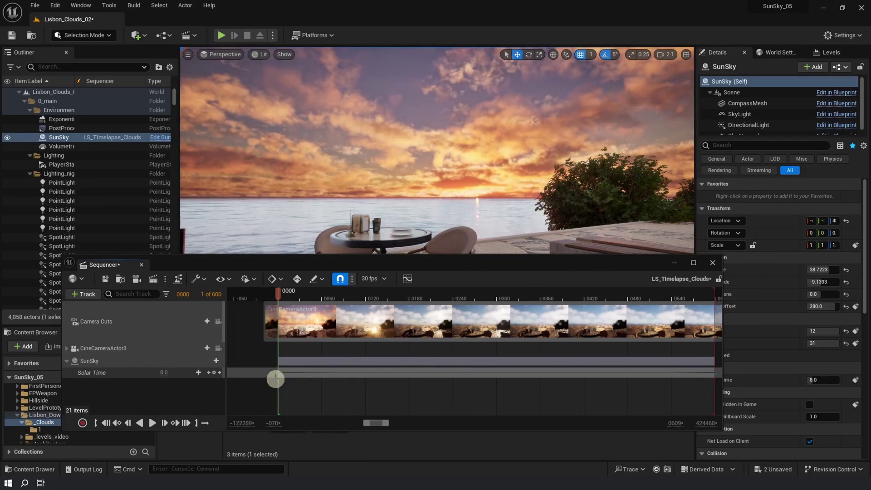
pyautogui.click(713, 370)
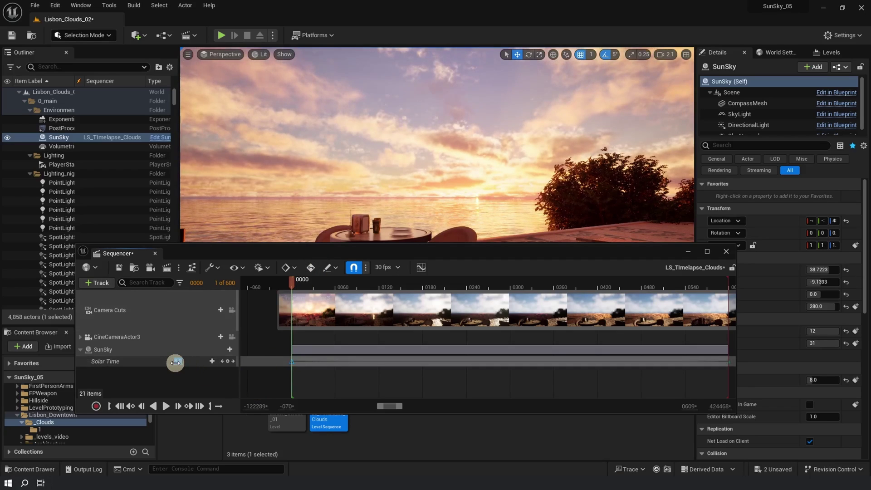
pyautogui.moveTo(175, 362); pyautogui.dragTo(727, 360)
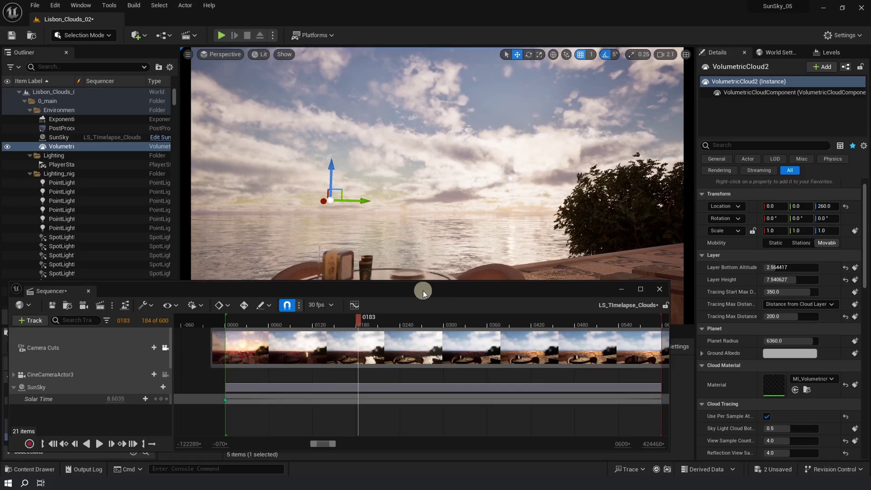
# Open the selected Hillside cloud material instance and set the V component of its WindVector colour to 1.1
pyautogui.moveTo(423, 290); pyautogui.dragTo(408, 135)
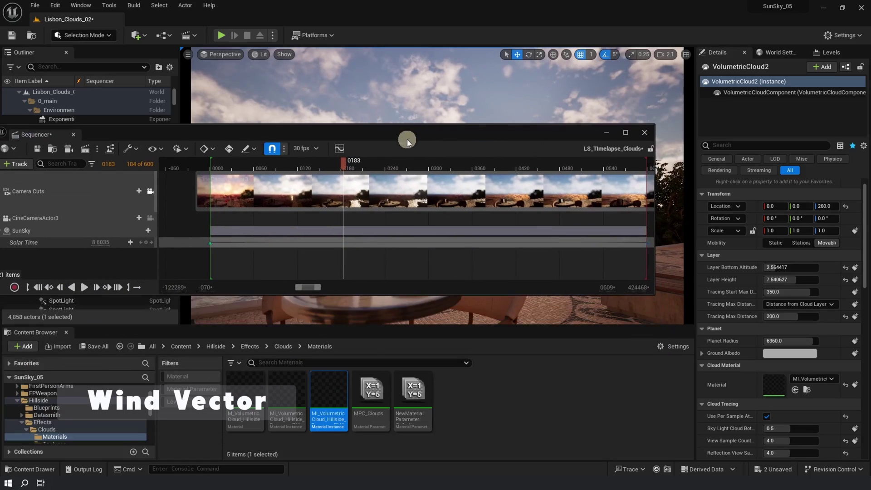
pyautogui.doubleClick(328, 400)
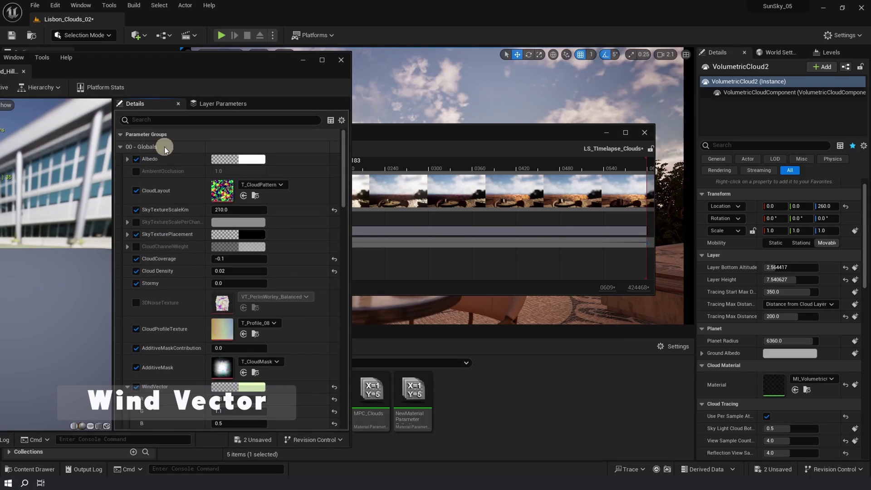
pyautogui.scroll(-3, 162, 240)
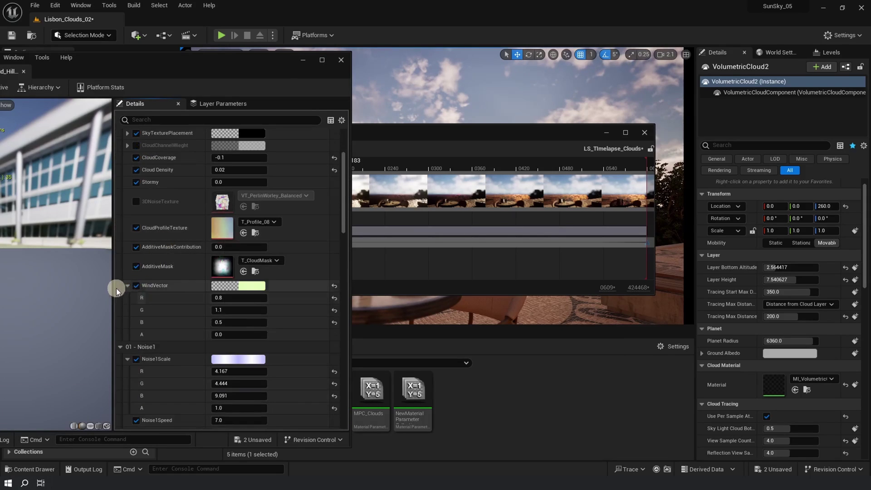
pyautogui.click(254, 285)
pyautogui.click(252, 390)
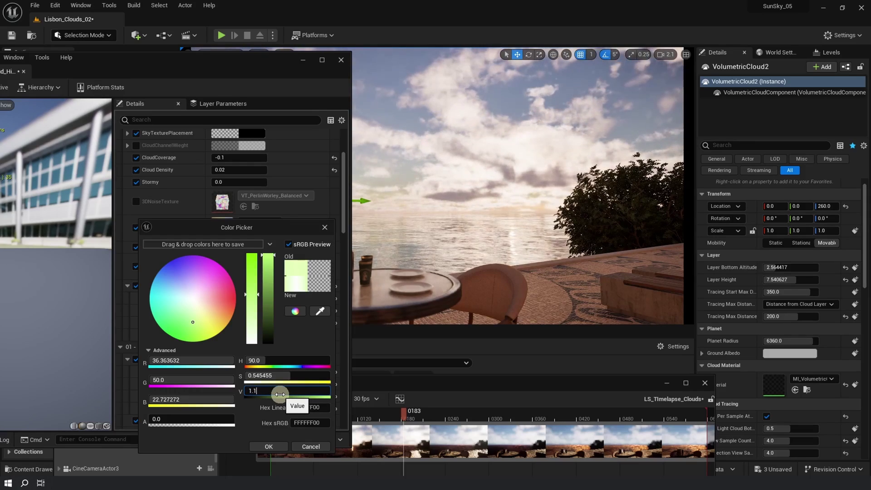
pyautogui.press('Return')
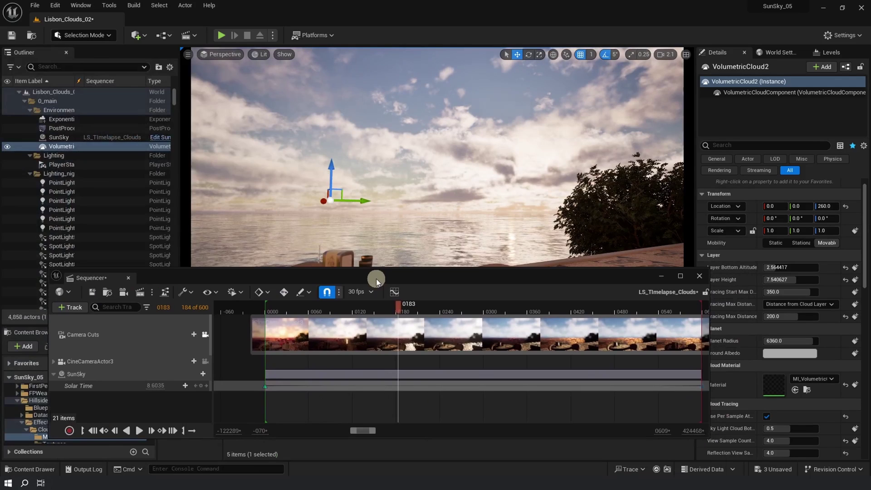
# Add a Time Dilation track to the LS_TImelapse_Clouds sequence
pyautogui.moveTo(377, 279); pyautogui.dragTo(387, 285)
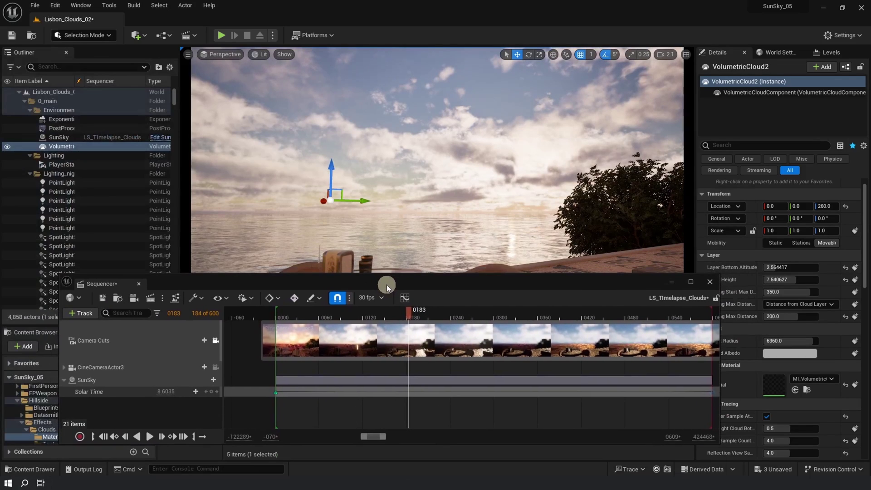
pyautogui.click(80, 313)
pyautogui.click(91, 318)
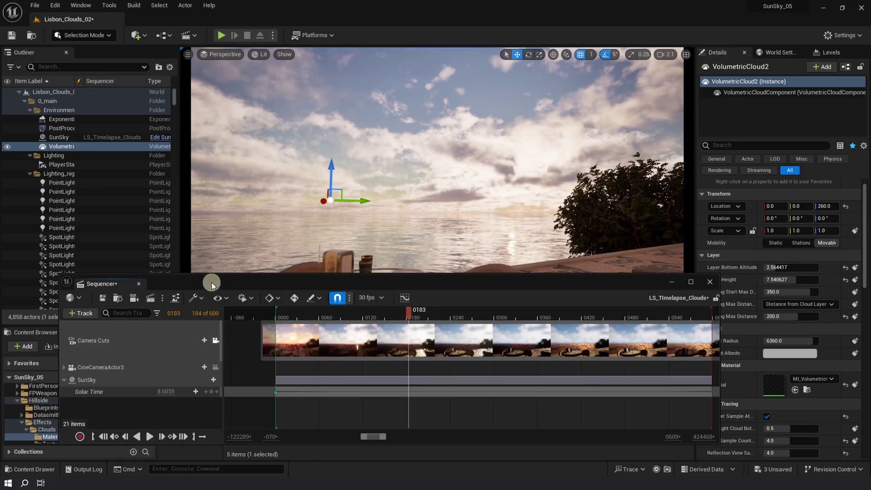
pyautogui.moveTo(211, 282); pyautogui.dragTo(185, 295)
pyautogui.click(59, 317)
pyautogui.click(63, 319)
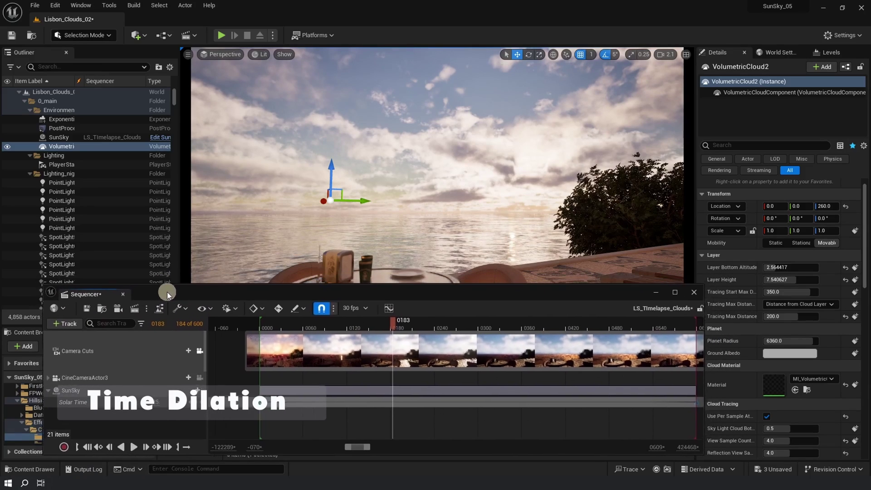
pyautogui.click(75, 326)
pyautogui.click(92, 241)
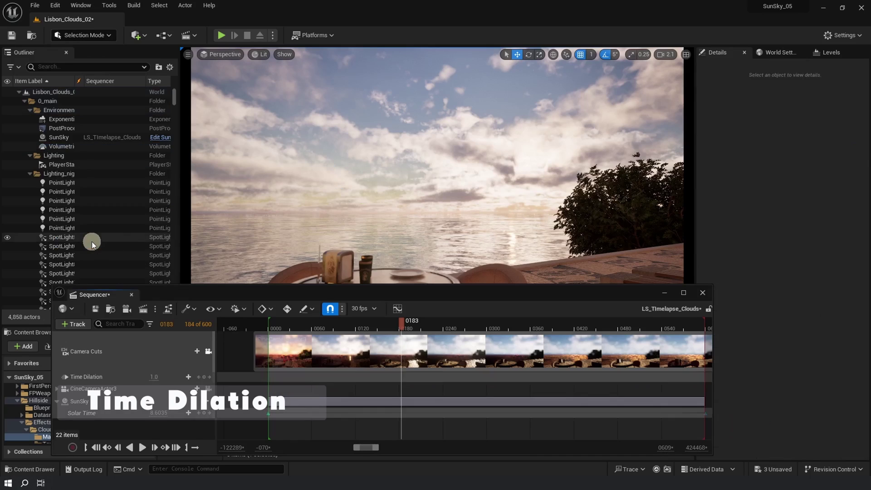
# Set the Time Dilation track's value to 100
pyautogui.click(167, 364)
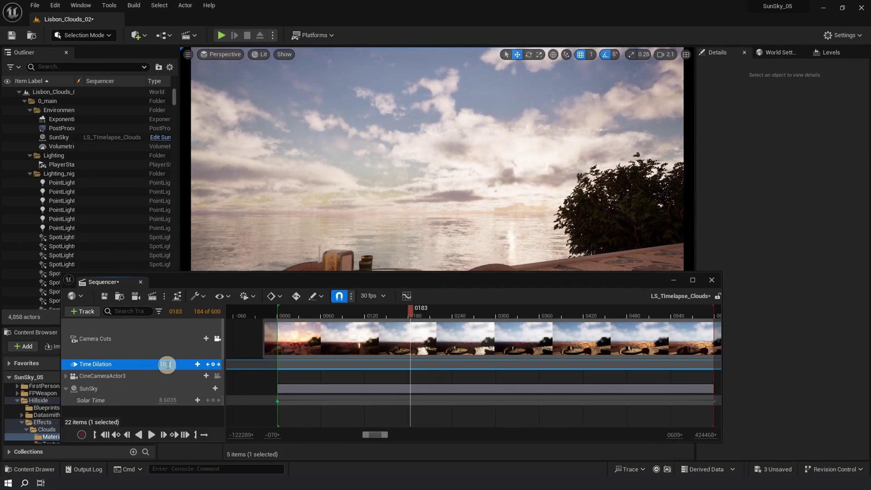
pyautogui.write('100')
pyautogui.press('Return')
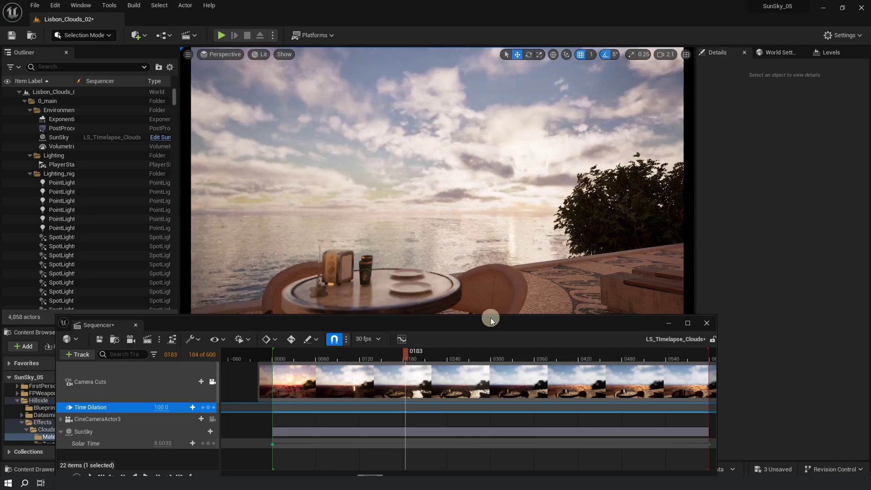
pyautogui.moveTo(480, 325); pyautogui.dragTo(478, 295)
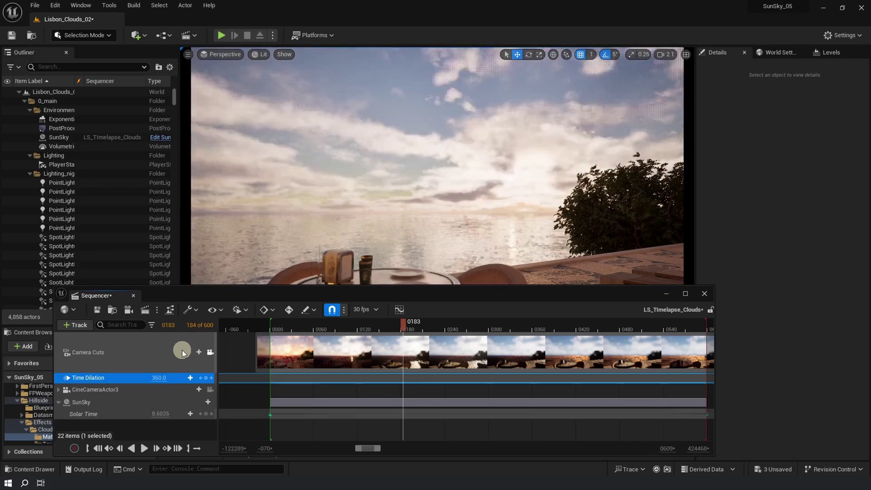
# Examine the rendered timelapse JPEG frames in the "Too few frames" folder
pyautogui.click(181, 349)
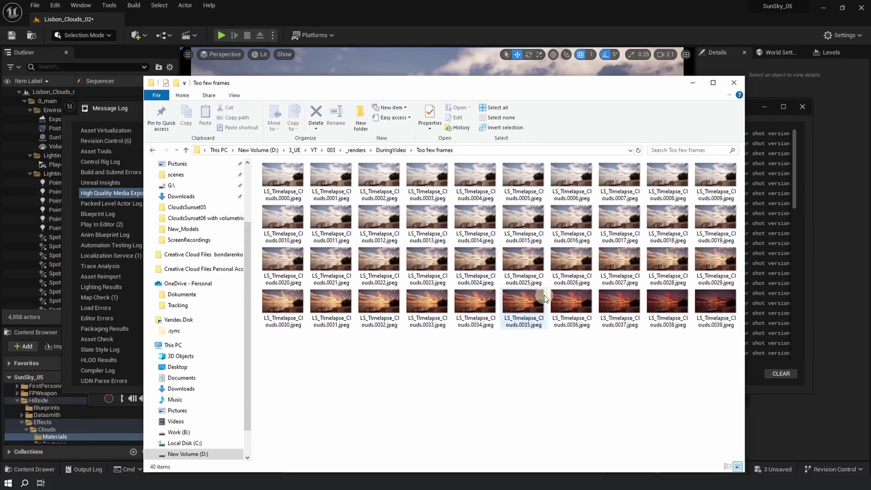
pyautogui.click(543, 294)
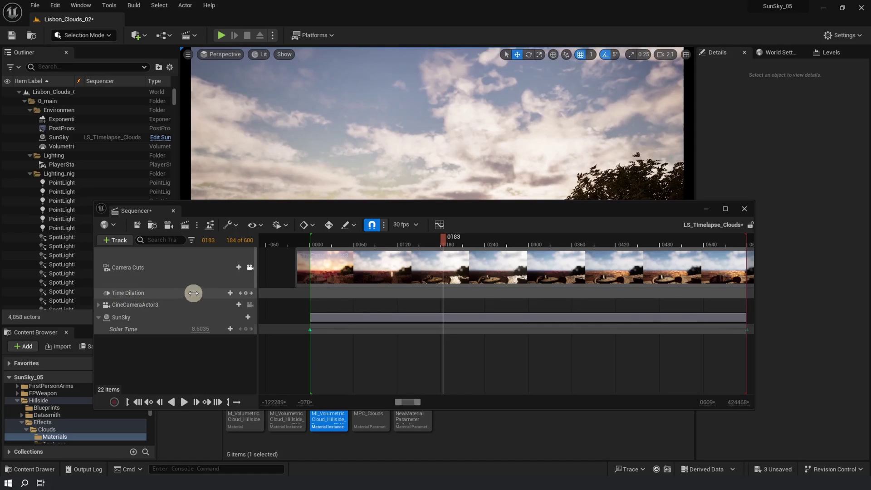
# Use the Calculator to multiply the sequence's 600 frames by the Time Dilation of 15, and close it
pyautogui.press('XF86Calculator')
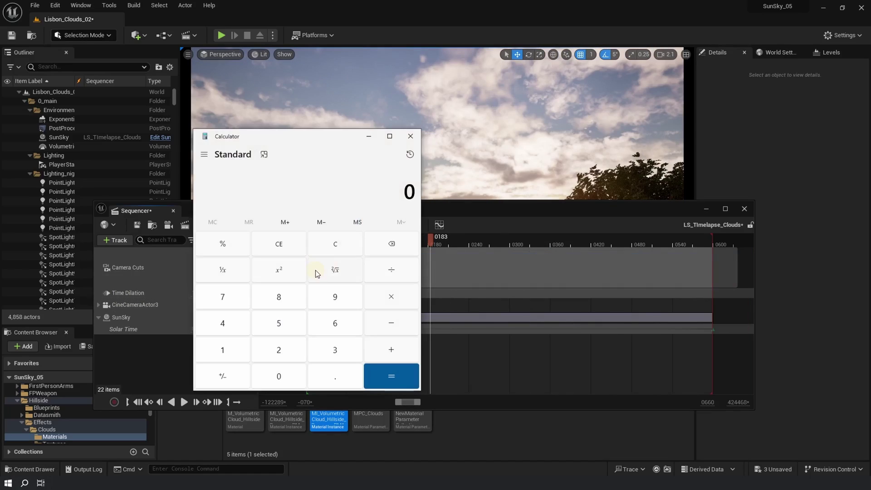
pyautogui.write('600')
pyautogui.write('*15')
pyautogui.press('Return')
pyautogui.click(410, 136)
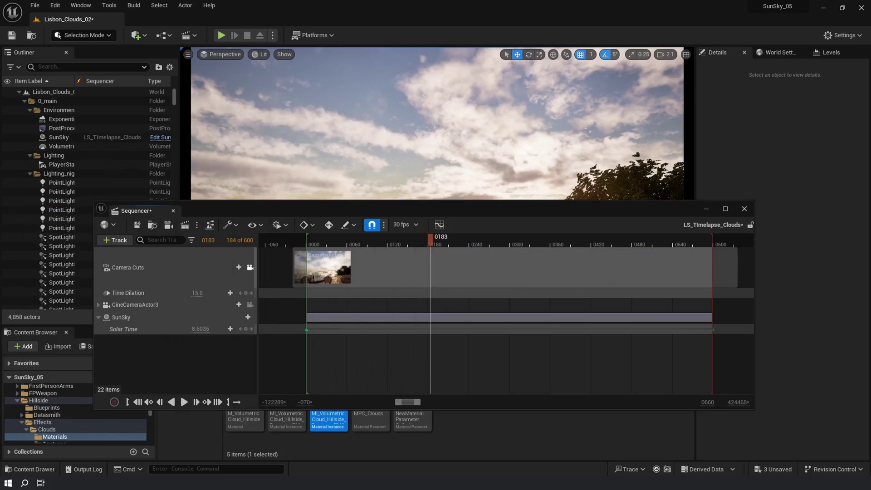
# Set the sequence's end frame to 9000 and move the final Solar Time key to the new end
pyautogui.click(277, 224)
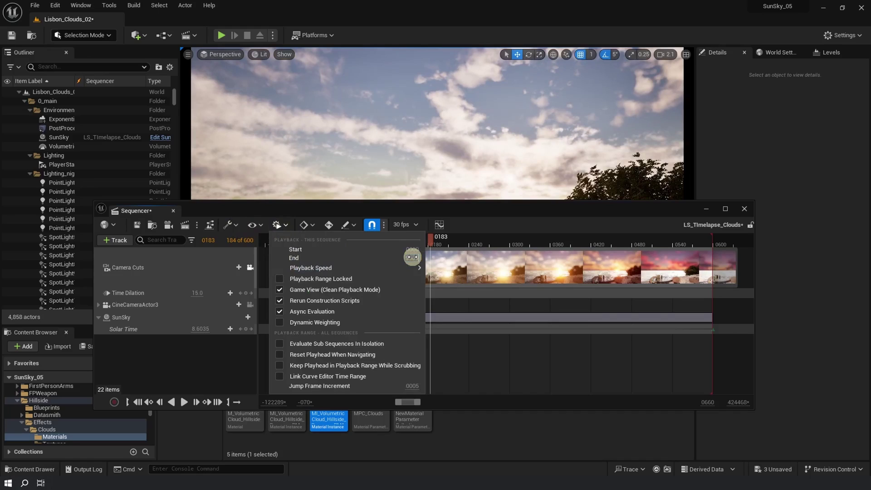
pyautogui.click(412, 258)
pyautogui.write('9000')
pyautogui.press('Return')
pyautogui.click(291, 330)
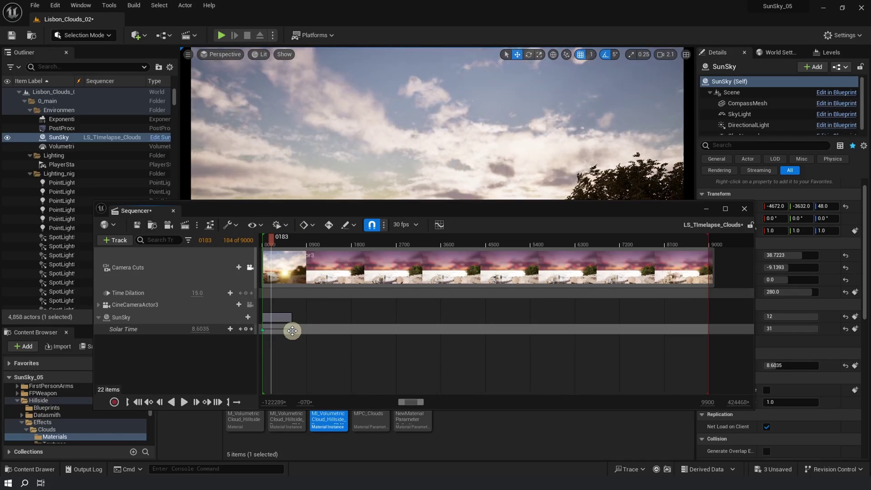
pyautogui.moveTo(291, 331); pyautogui.dragTo(718, 344)
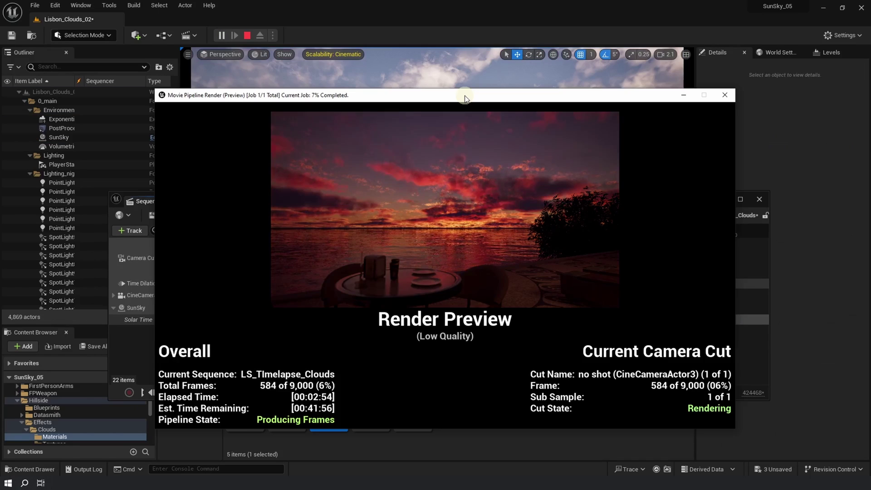
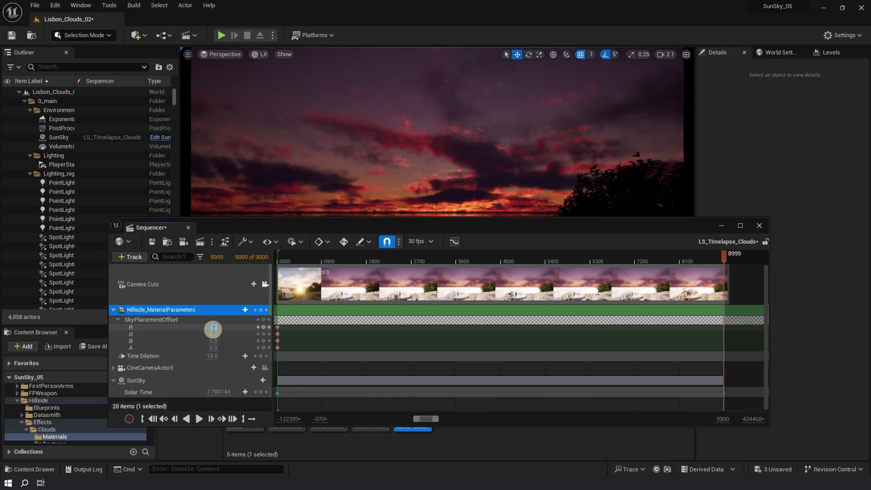
# Key SkyPlacementOffset at frame 8999 with R 0.2 and G 0.1, and play the sequence to preview the cloud drift
pyautogui.press('Return')
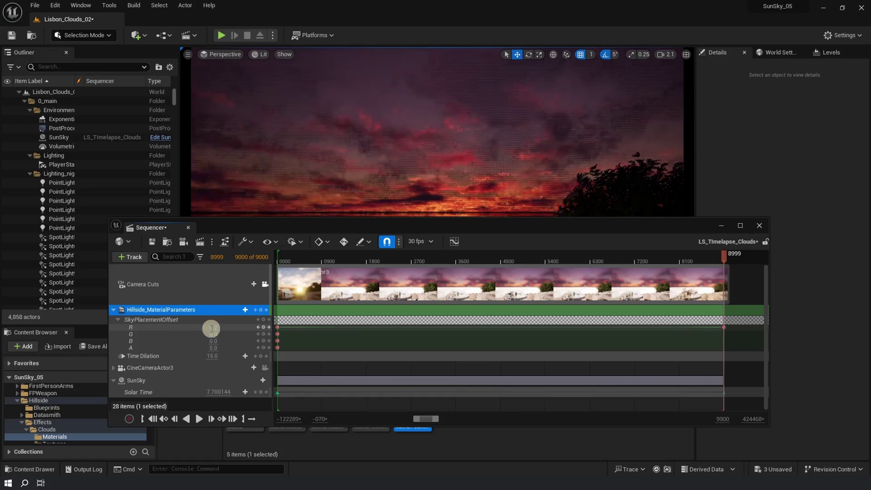
pyautogui.click(213, 335)
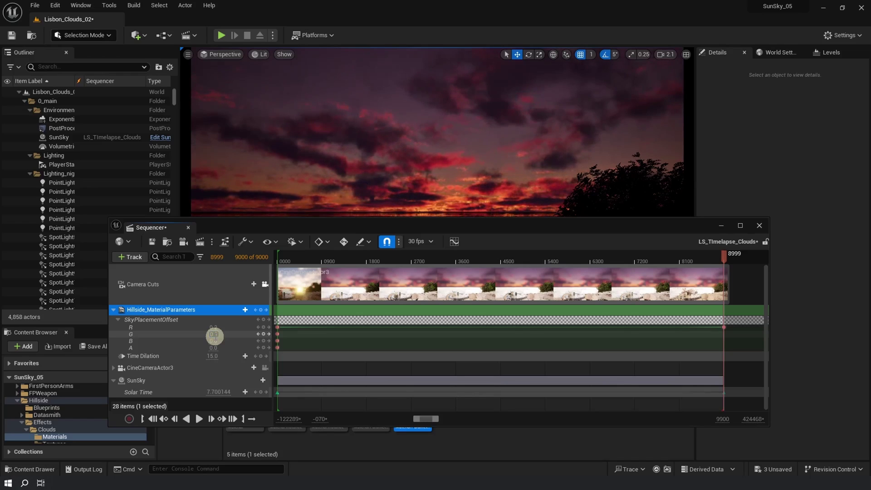
pyautogui.press('Return')
pyautogui.click(181, 466)
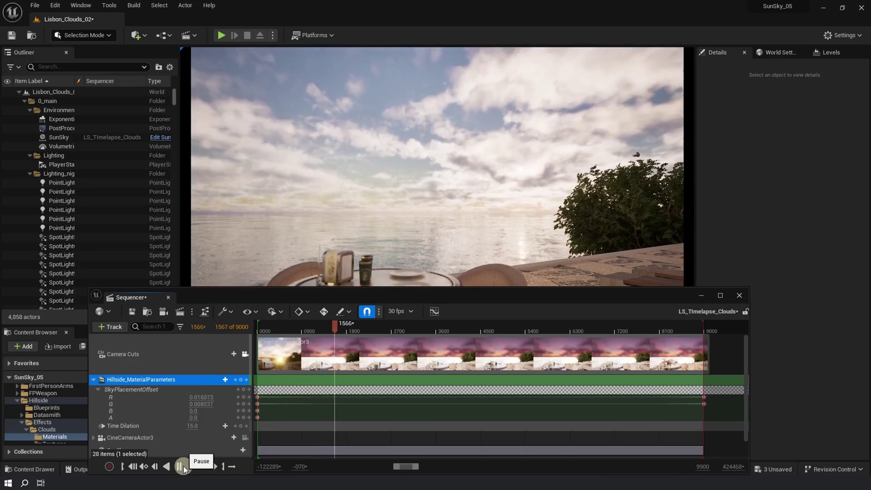
# Select all SkyPlacementOffset keys and switch their interpolation to linear
pyautogui.moveTo(717, 386); pyautogui.dragTo(281, 412)
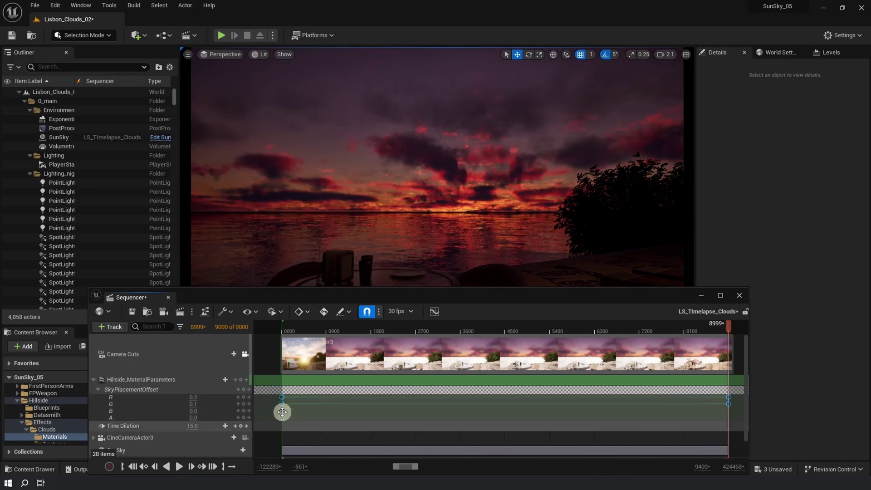
pyautogui.rightClick(281, 402)
pyautogui.click(328, 330)
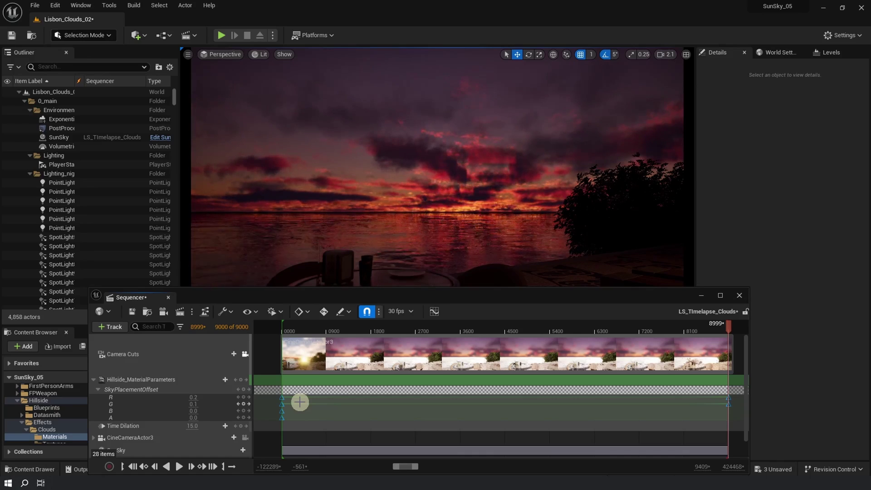
# Set the SkyPlacementOffset R key at frame 8999 to -0.2 and play the sequence to preview it
pyautogui.click(721, 395)
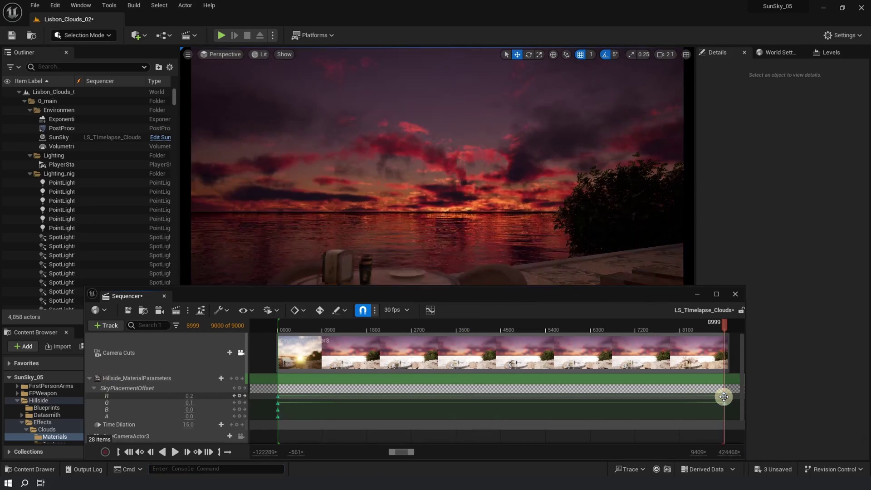
pyautogui.click(184, 395)
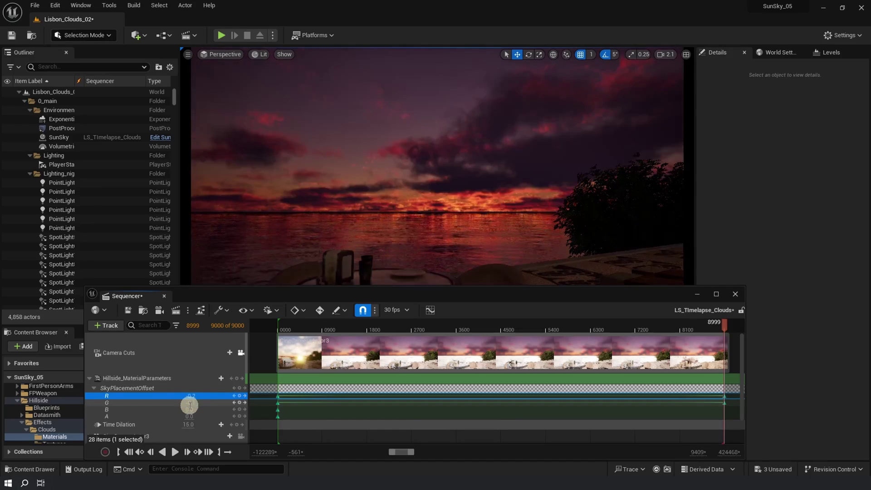
pyautogui.click(175, 452)
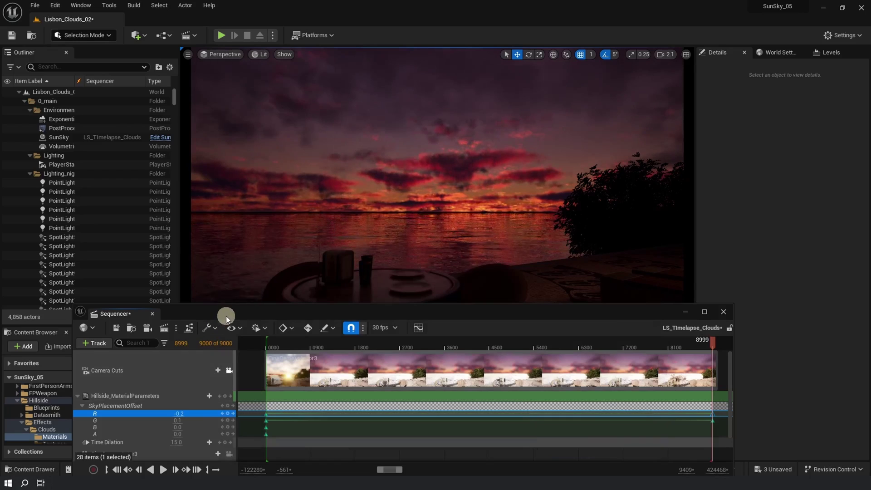
# In the Movie Render Queue output settings for LS_TImelapse_Clouds, change the file name format's frame token to {frame_number_rel}
pyautogui.click(164, 328)
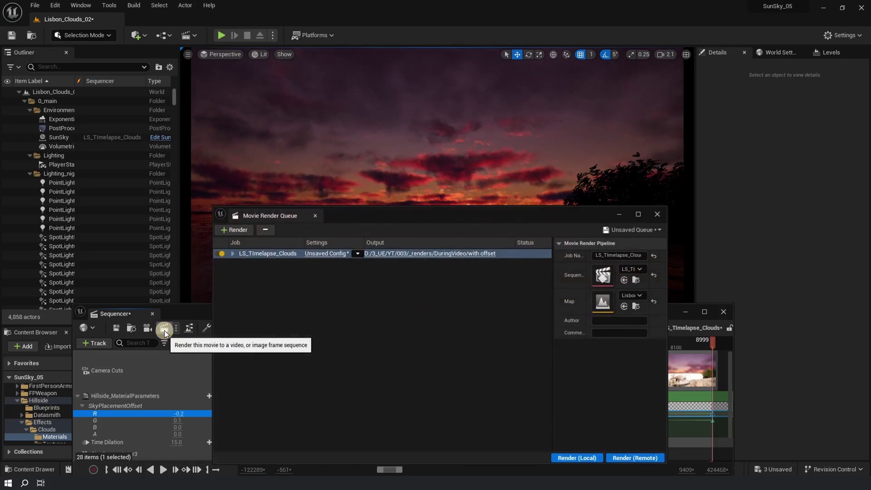
pyautogui.click(312, 254)
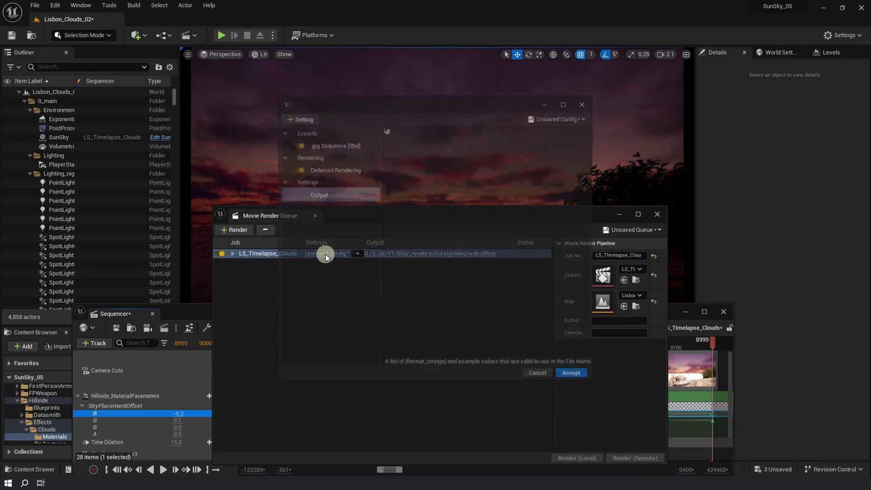
pyautogui.click(568, 156)
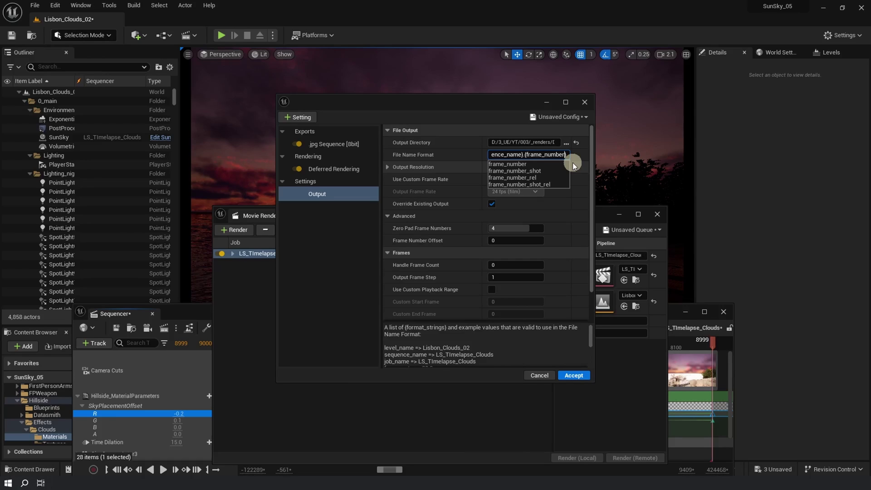
pyautogui.write('_rel')
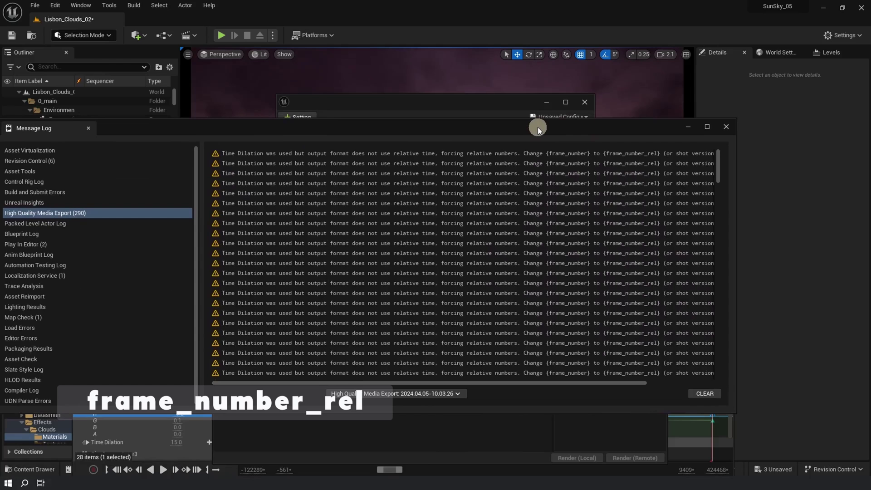
pyautogui.moveTo(538, 127); pyautogui.dragTo(535, 146)
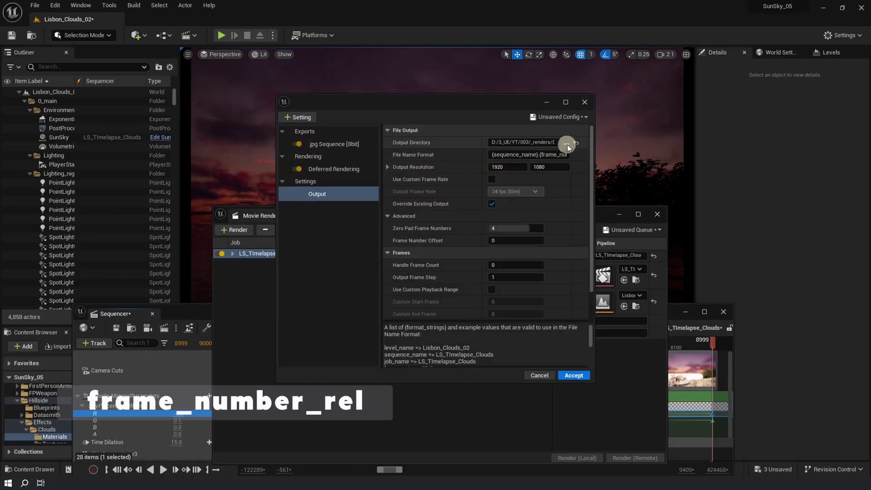
# Browse the render output directory and examine the rendered frames in the "with offset" folder
pyautogui.click(567, 142)
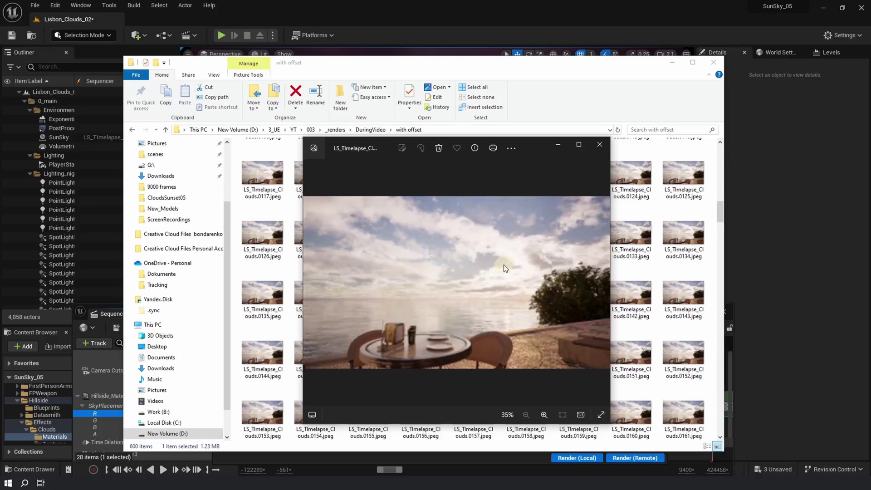
pyautogui.press('Right')
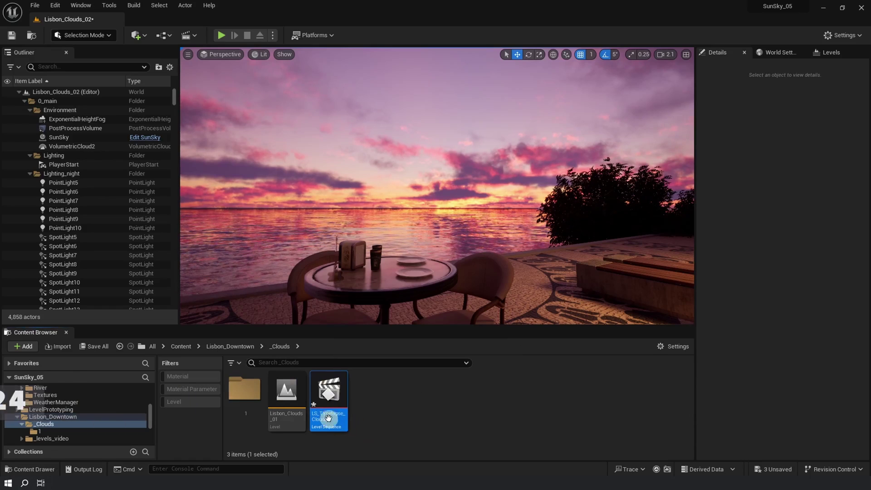
# Duplicate the LS_TImelapse_Clouds sequence as LS_TImelapse_Clouds_Fullday and open the copy
pyautogui.hotkey('ctrl', 'd')
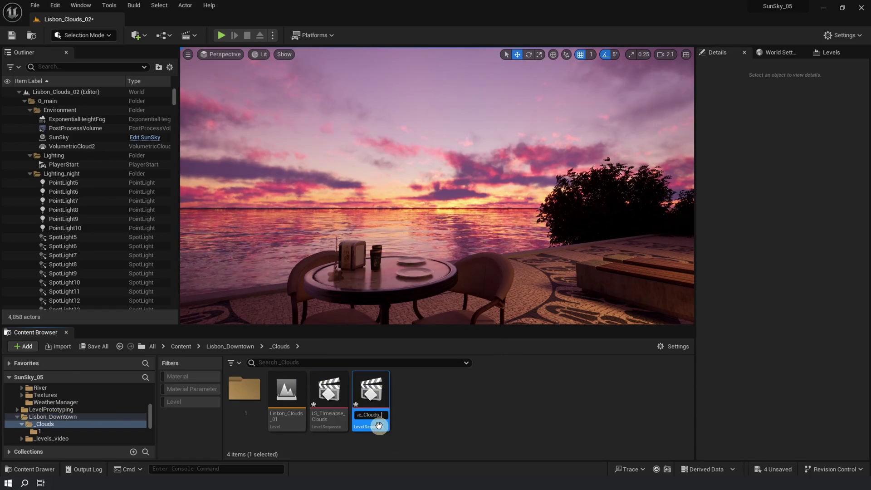
pyautogui.write('y')
pyautogui.press('Return')
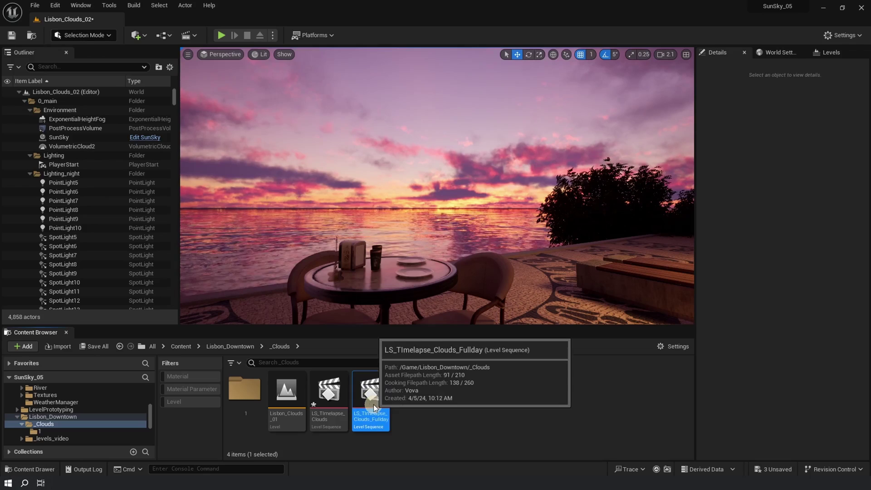
pyautogui.doubleClick(373, 404)
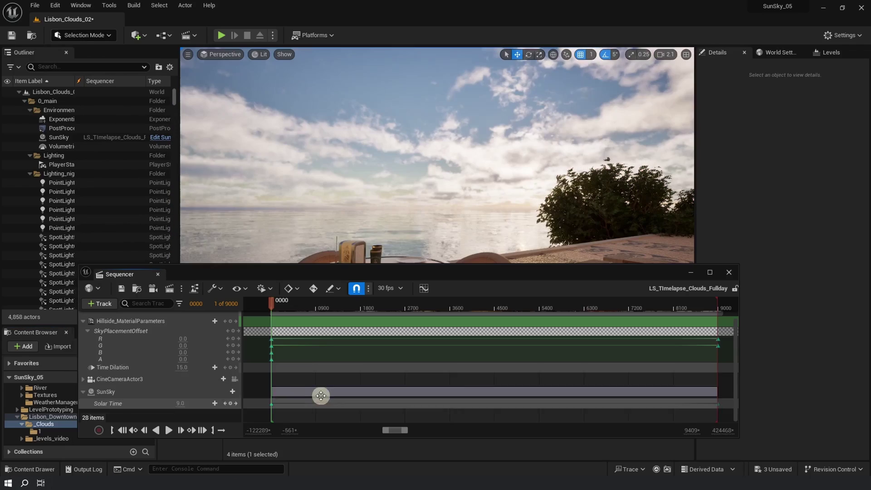
# Update the Solar Time keys at the sequence's start and end, with 15 at frame 0, and set Time Dilation to 60
pyautogui.click(271, 403)
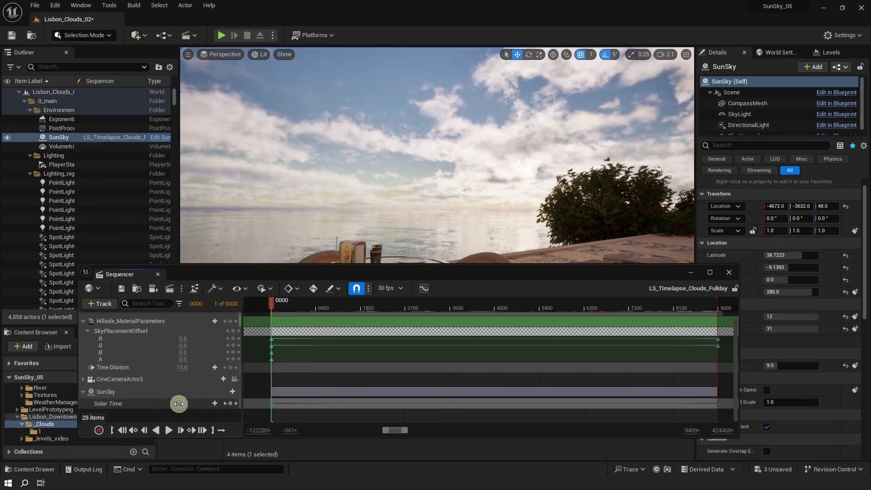
pyautogui.hotkey('ctrl', 'Up')
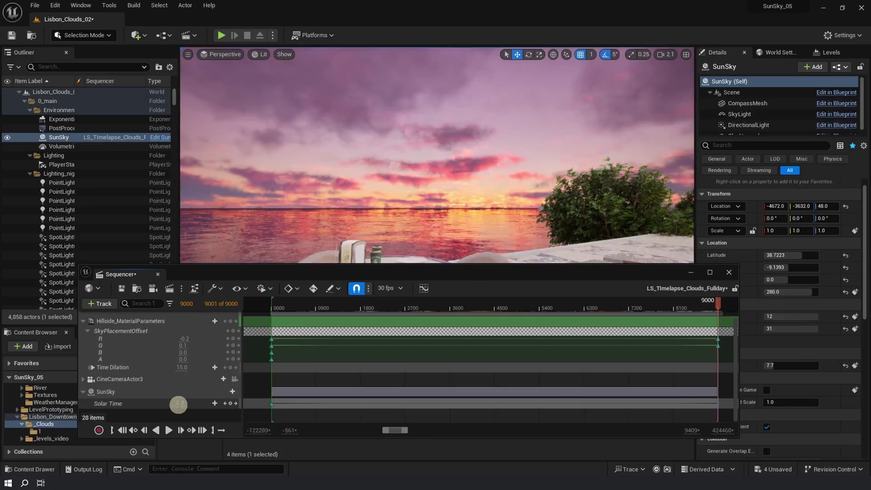
pyautogui.press('Up')
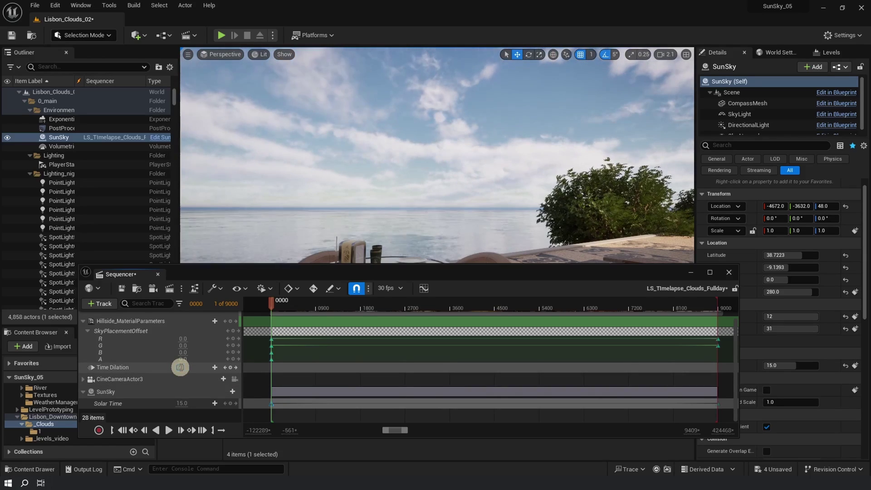
pyautogui.moveTo(180, 367); pyautogui.dragTo(204, 360)
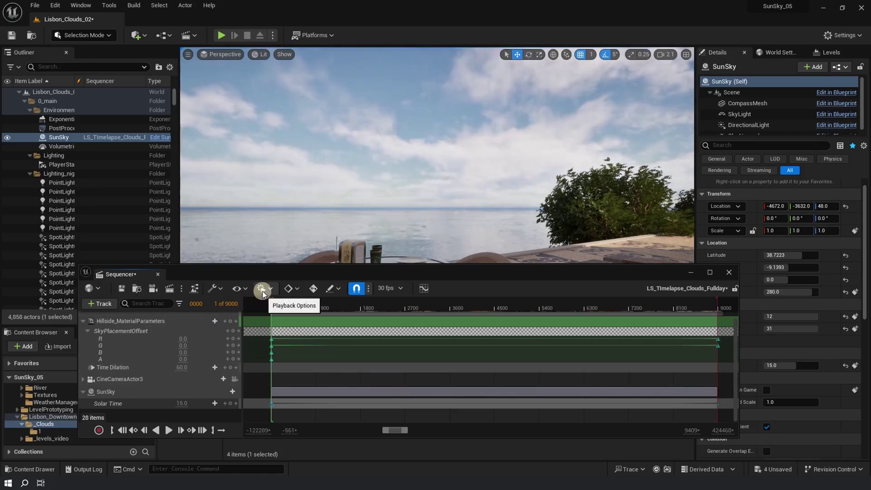
# Use the Calculator to multiply 20 seconds by 30 fps, and multiply that result by the Time Dilation of 60
pyautogui.press('XF86Calculator')
pyautogui.write('20')
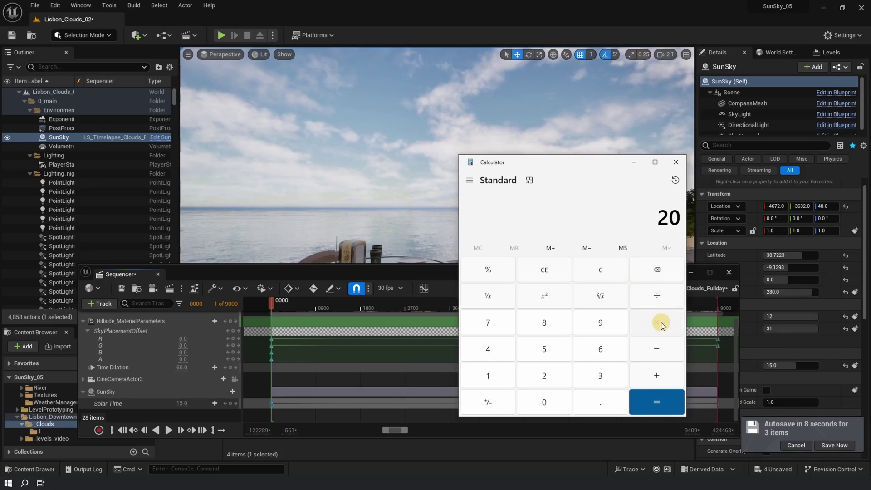
pyautogui.write(' × 30')
pyautogui.press('Return')
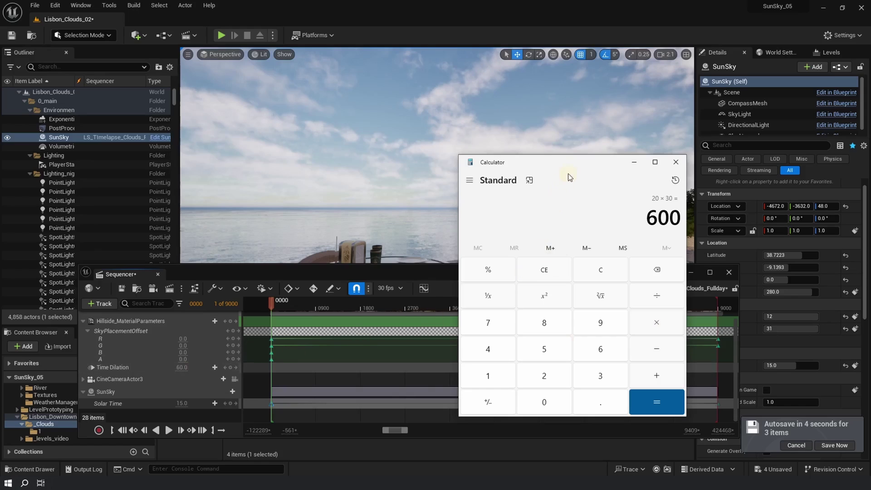
pyautogui.moveTo(573, 164); pyautogui.dragTo(532, 166)
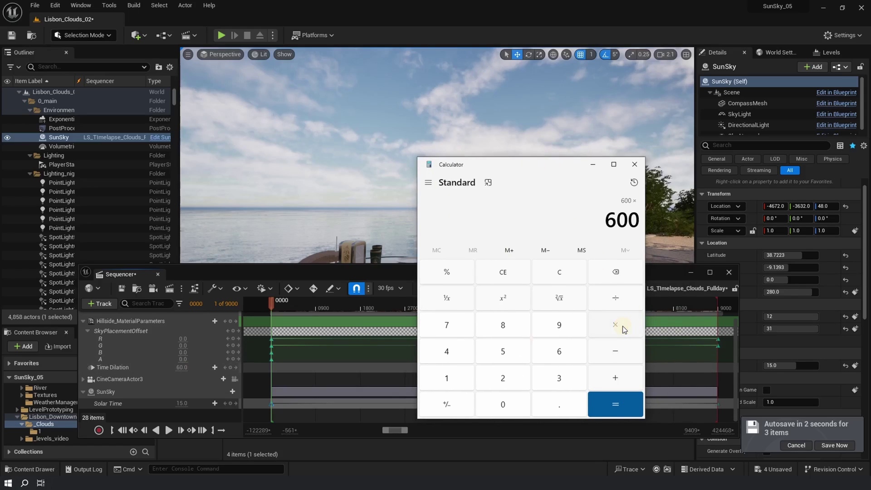
pyautogui.write('60')
pyautogui.press('Return')
# Set the Fullday sequence's end frame to 36000 and move the end keys out to match
pyautogui.click(265, 288)
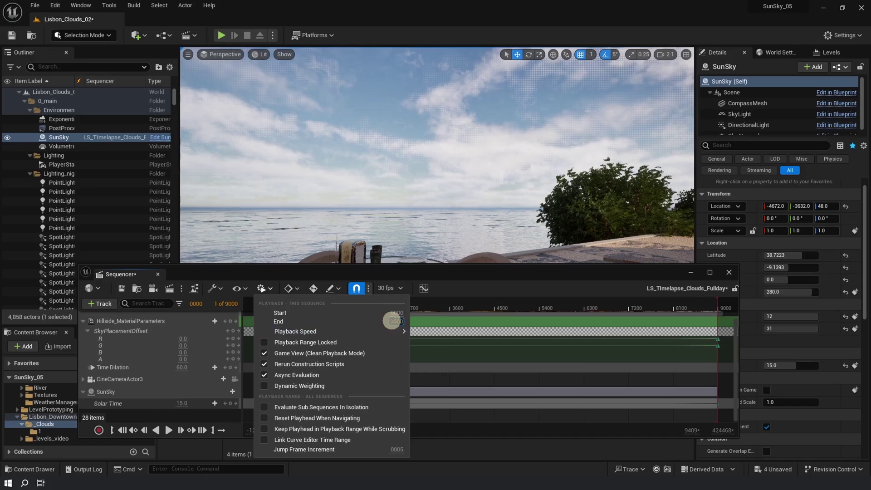
pyautogui.press('Return')
pyautogui.moveTo(344, 328); pyautogui.dragTo(625, 329)
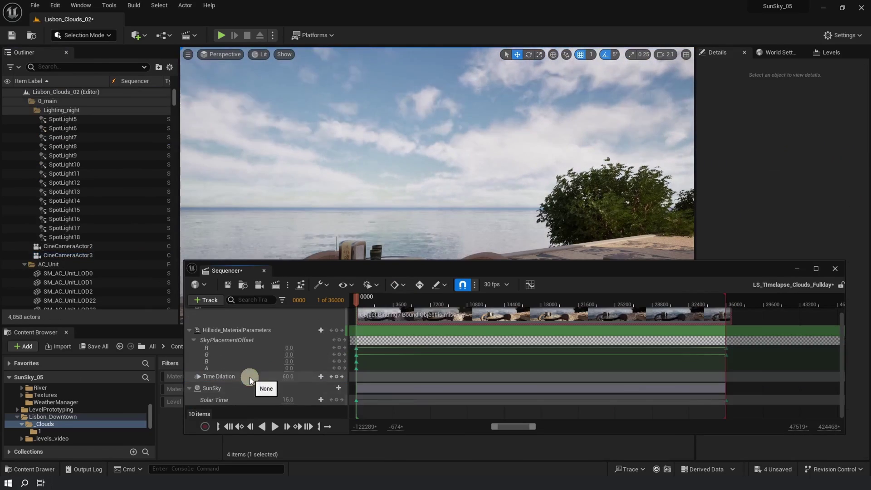
# Add CineCameraActor2 from the level to the LS_TImelapse_Clouds_Fullday sequence as its shot camera
pyautogui.moveTo(80, 246); pyautogui.dragTo(233, 387)
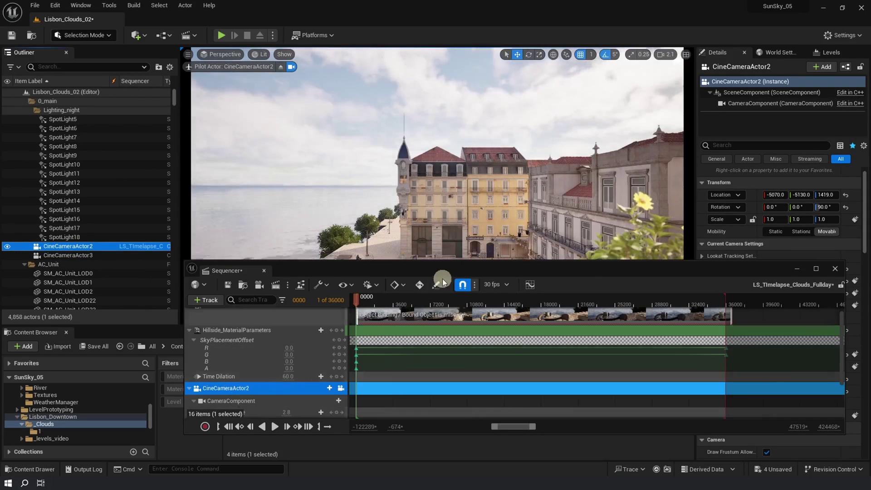
pyautogui.moveTo(434, 271); pyautogui.dragTo(385, 230)
pyautogui.click(330, 340)
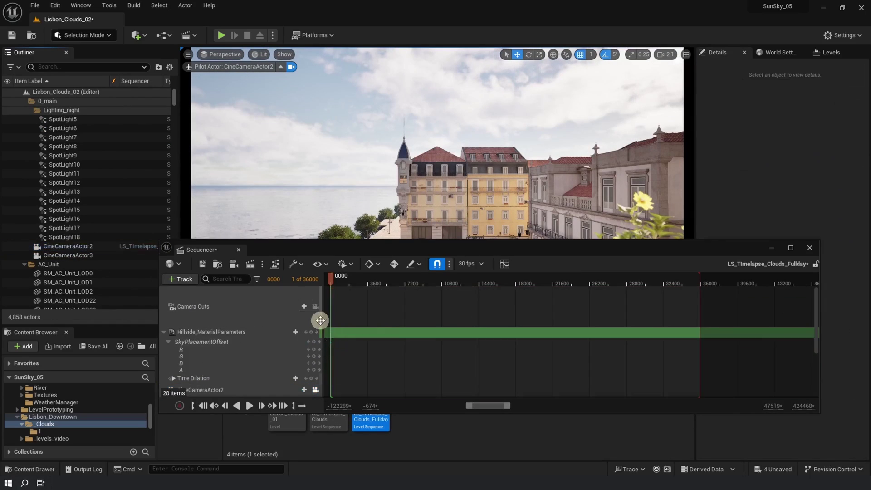
# At frame 36000 of the Fullday sequence, key SkyPlacementOffset R at -1.0 and update its G value
pyautogui.click(677, 330)
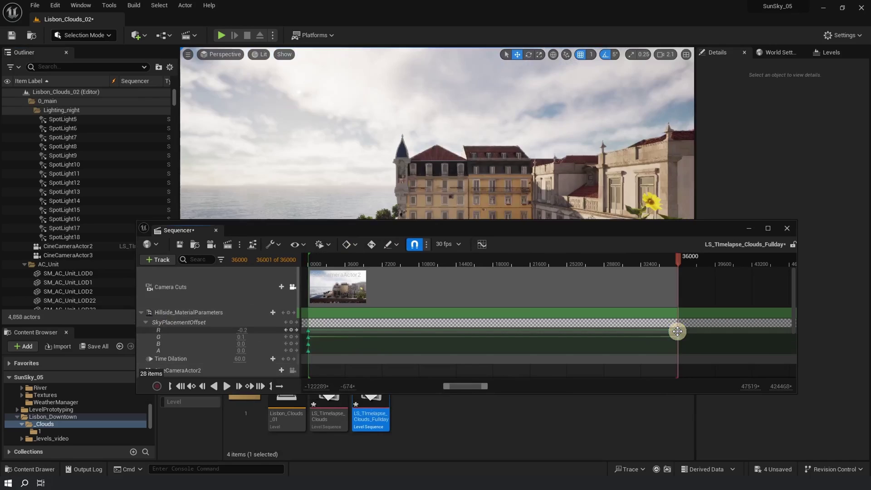
pyautogui.click(243, 330)
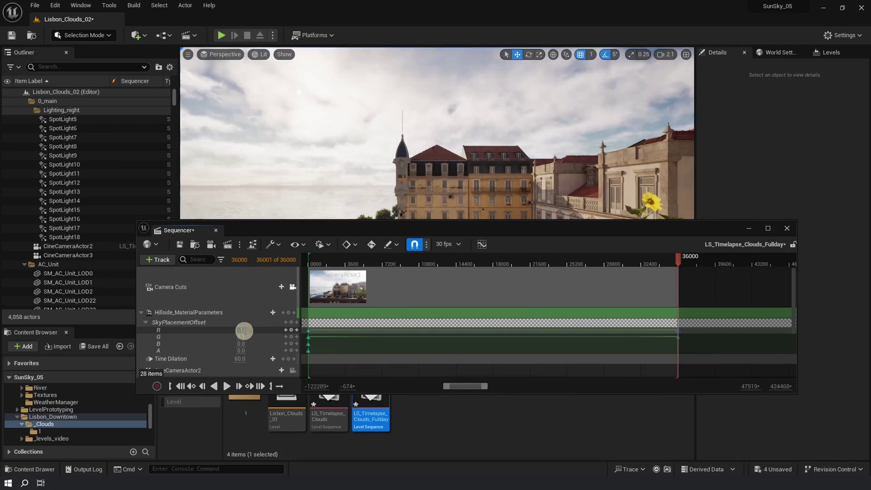
pyautogui.click(242, 338)
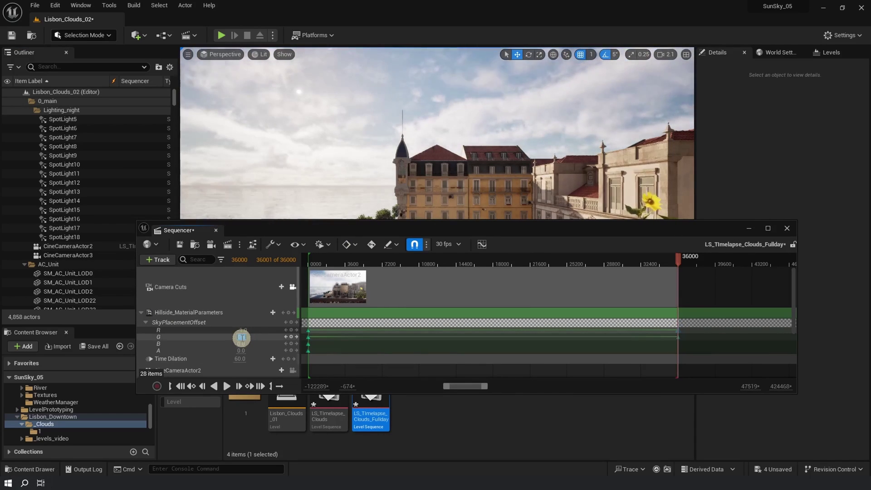
# Send the Fullday sequence to the movie render queue and accept jpg output at 1920 x 1080 with {frame_number_rel} in the file name format
pyautogui.moveTo(451, 235); pyautogui.dragTo(442, 248)
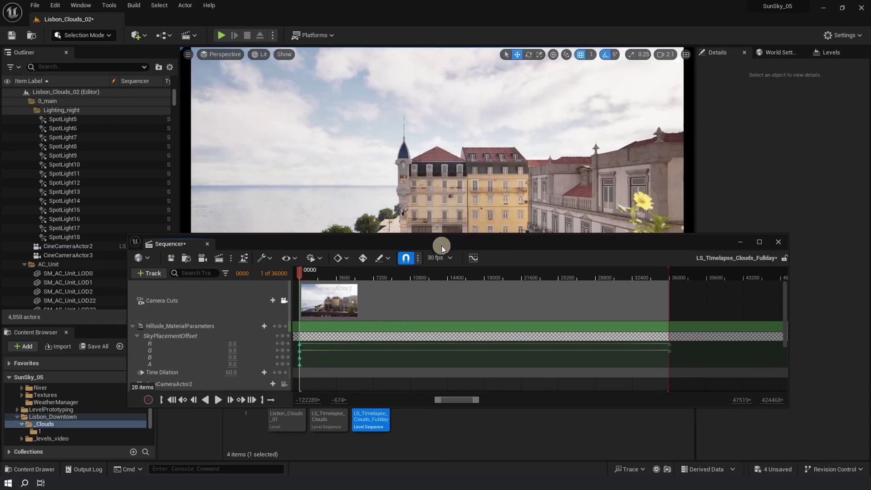
pyautogui.click(222, 258)
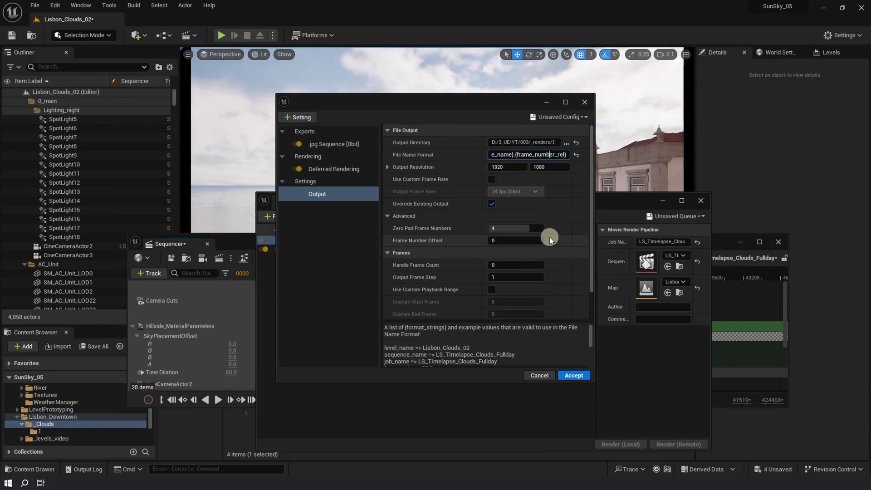
pyautogui.click(574, 375)
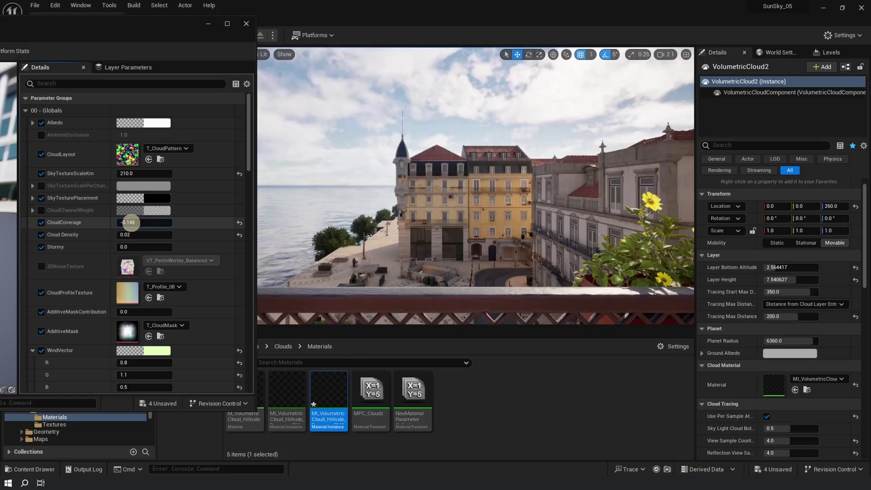
# Raise CloudCoverage in the volumetric cloud material instance to 0.532
pyautogui.moveTo(130, 223); pyautogui.dragTo(164, 221)
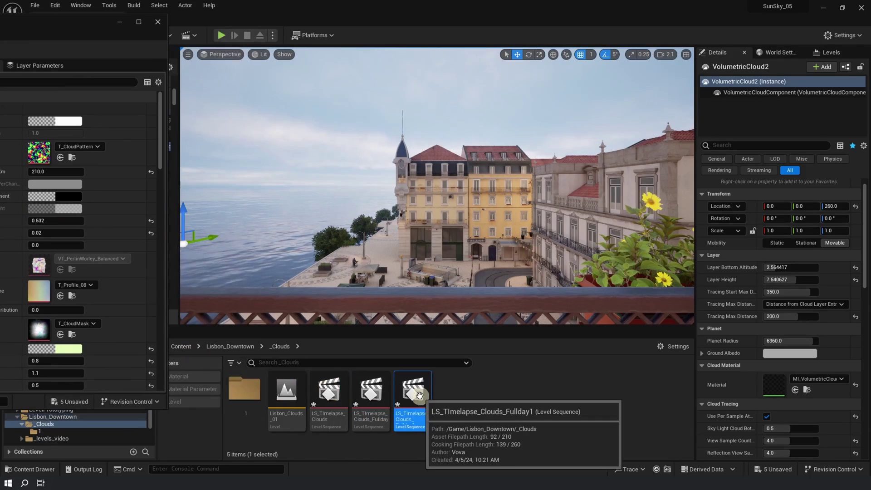
# Open the duplicated Fullday sequence and add the CoverageOffset scalar parameter to its Hillside_MaterialParameters track
pyautogui.doubleClick(420, 399)
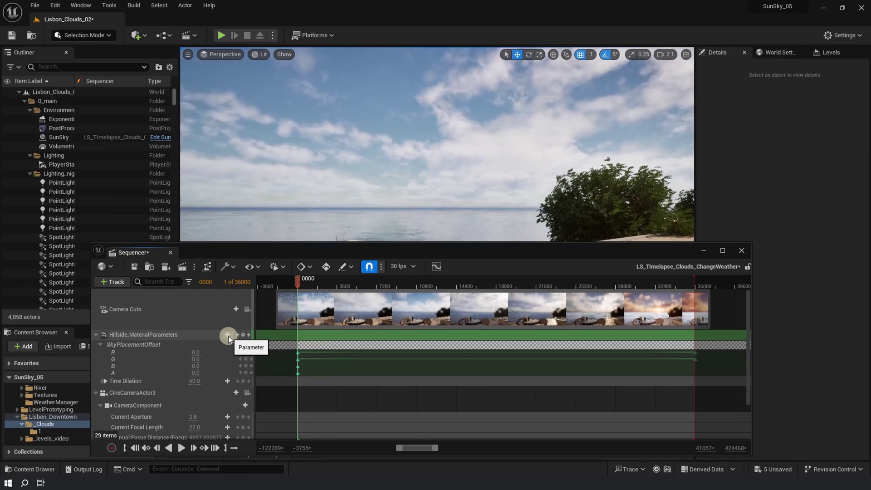
pyautogui.click(227, 335)
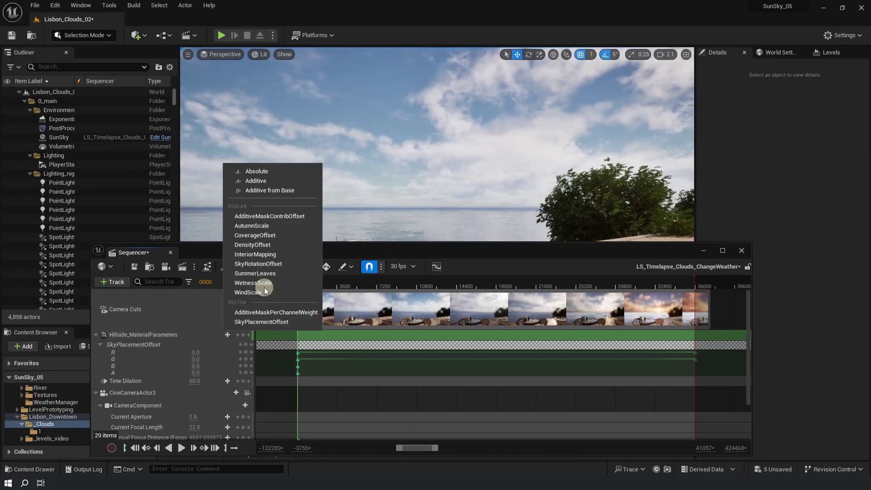
pyautogui.click(255, 235)
# Key CoverageOffset at the sequence start, at frame 16553 and at frame 32519 with -0.1, and play back the weather change
pyautogui.moveTo(195, 380); pyautogui.dragTo(200, 377)
pyautogui.moveTo(292, 381); pyautogui.dragTo(479, 379)
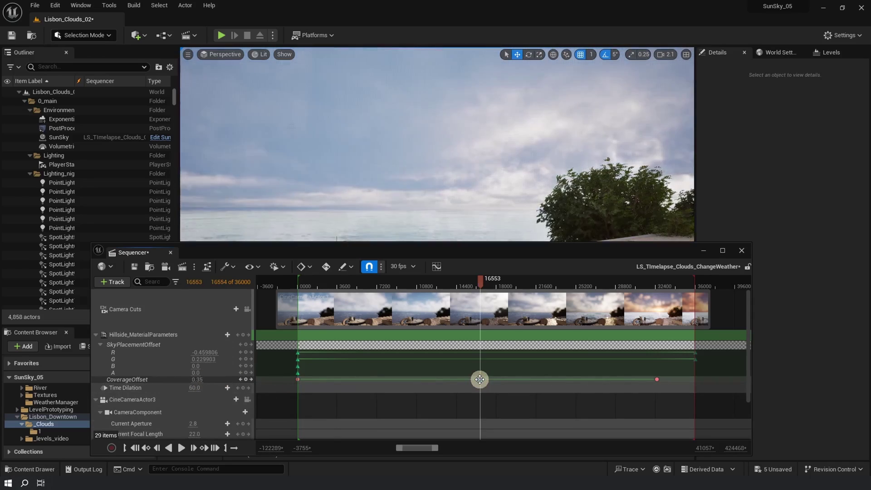
pyautogui.moveTo(195, 379); pyautogui.dragTo(204, 379)
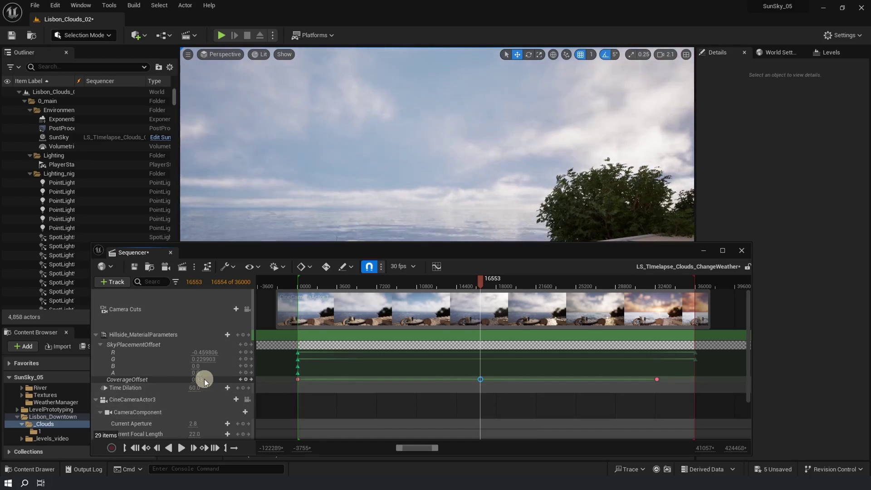
pyautogui.click(657, 379)
pyautogui.moveTo(656, 379)
pyautogui.mouseDown()
pyautogui.moveTo(670, 378)
pyautogui.moveTo(655, 379)
pyautogui.mouseUp()
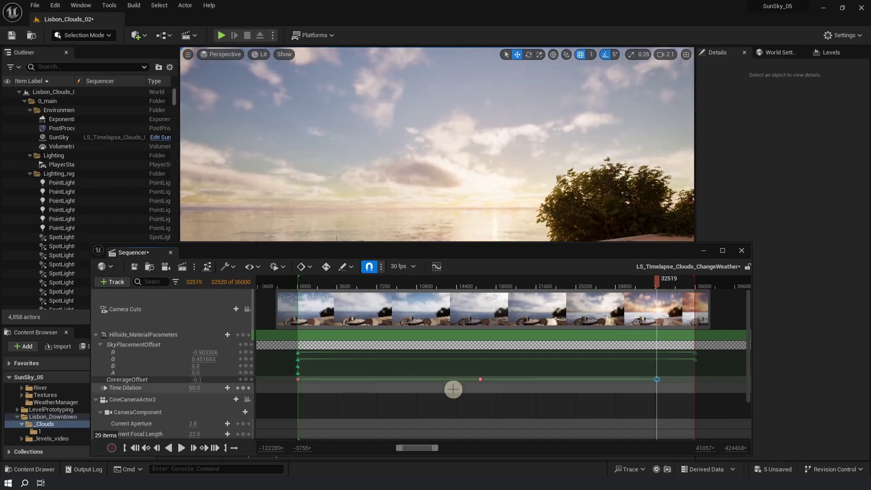
pyautogui.click(181, 447)
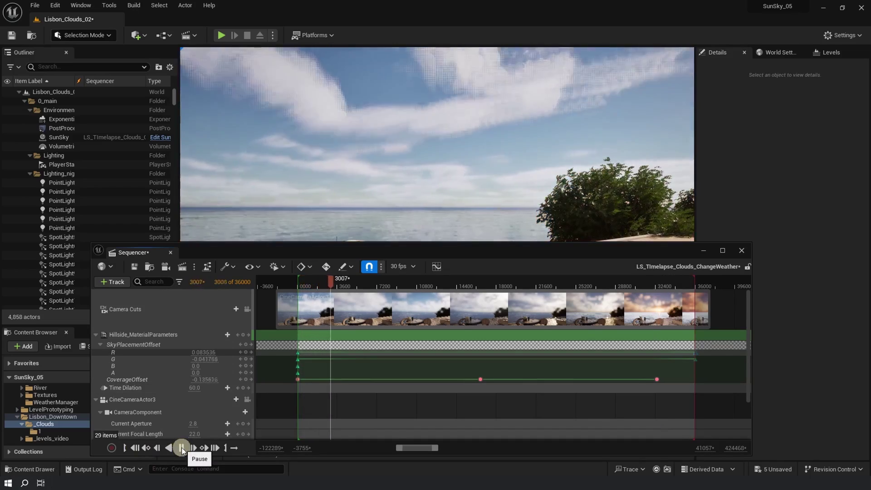